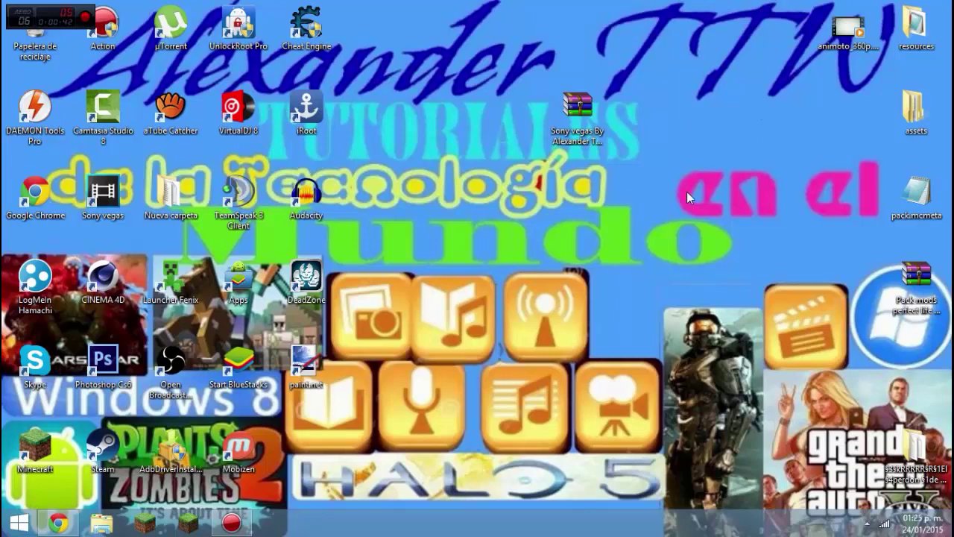
# - Open Control Panel from the Win+I settings panel
pyautogui.moveTo(866, 65)
pyautogui.moveTo(919, 406)
pyautogui.press('super+i')
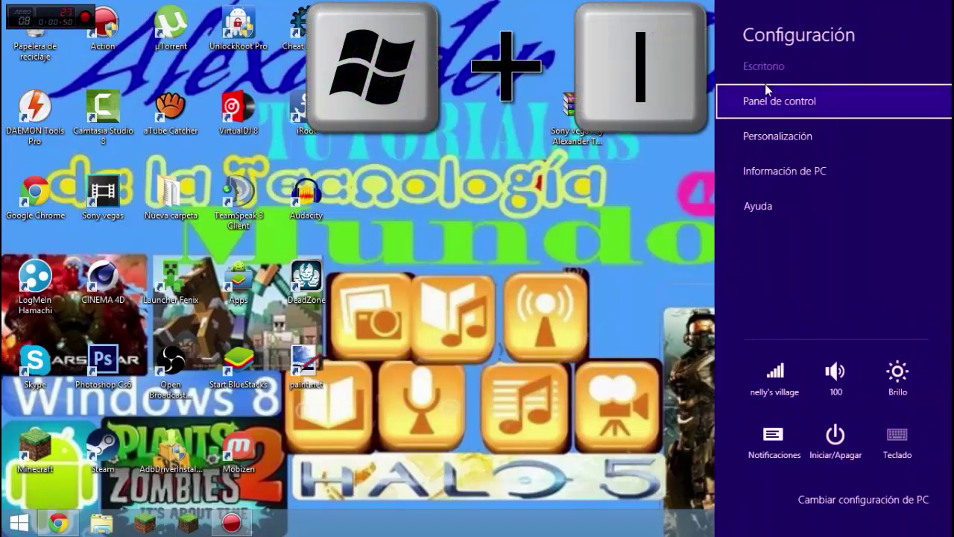
pyautogui.click(775, 101)
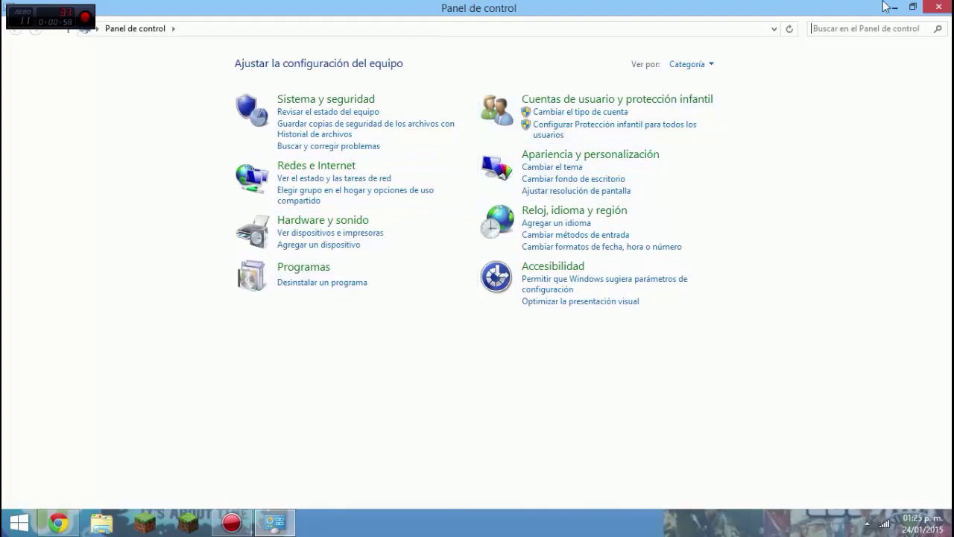
# - Search Control Panel for 'infor', view the basic computer information page, then return home
pyautogui.click(827, 28)
pyautogui.write('infor')
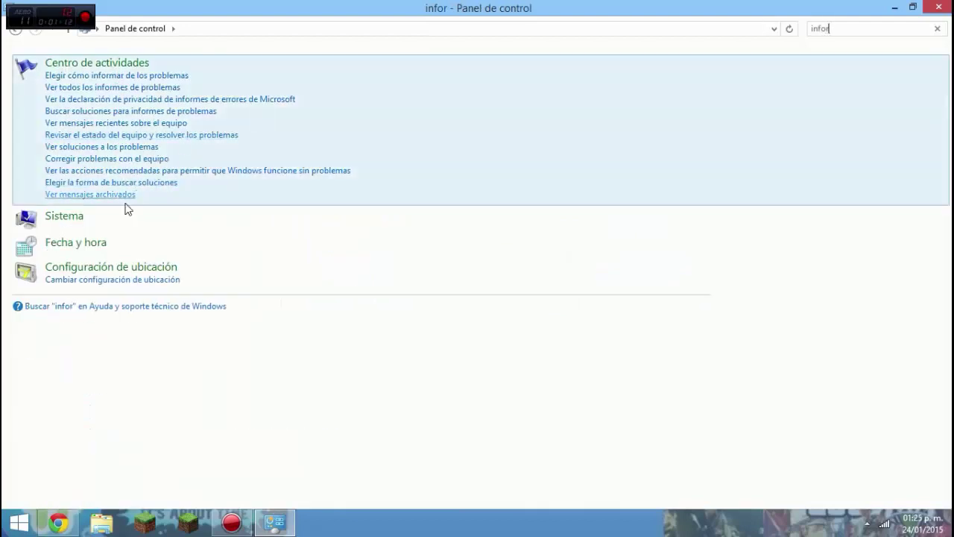
pyautogui.click(65, 218)
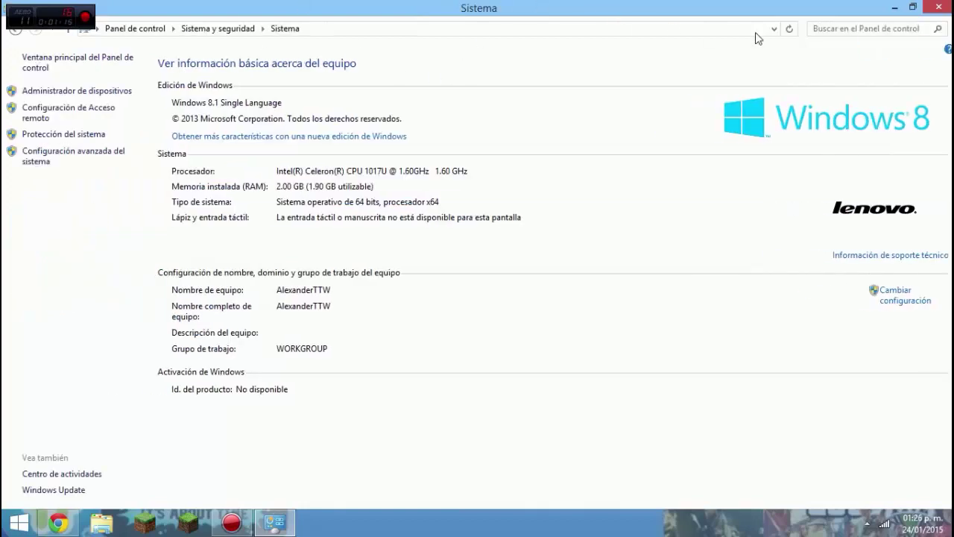
pyautogui.click(817, 27)
pyautogui.write('infor')
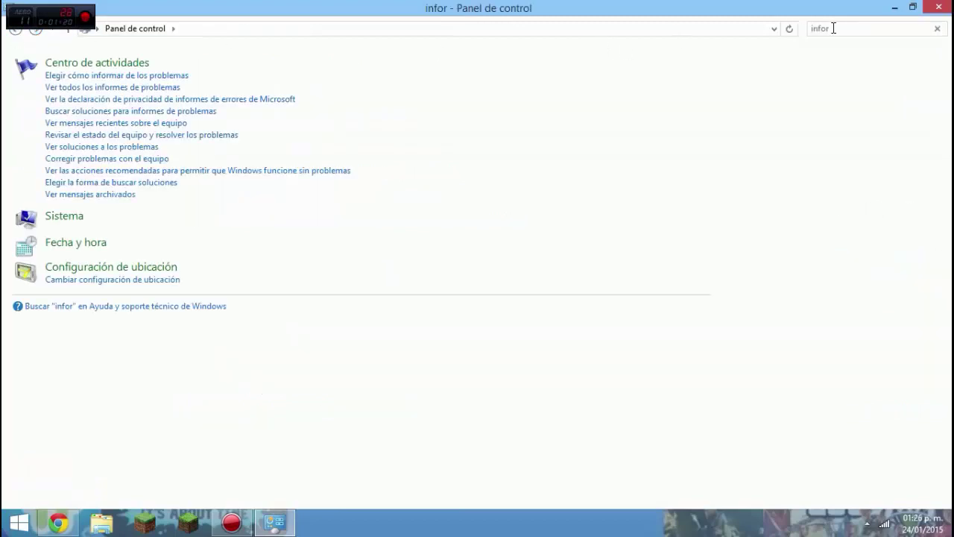
pyautogui.click(15, 30)
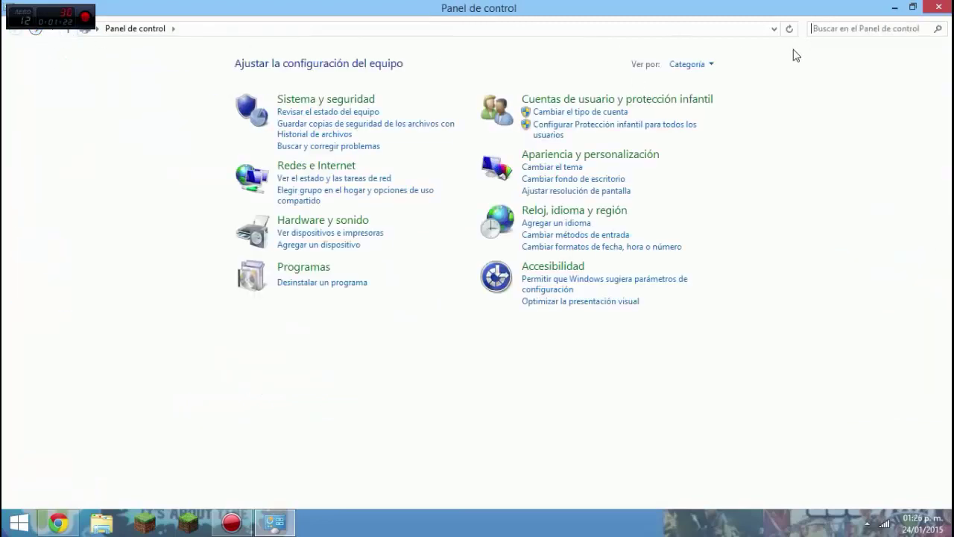
# - Search Control Panel for 'sis' and open the System page showing 64-bit Windows 8.1
pyautogui.click(845, 24)
pyautogui.write('sis')
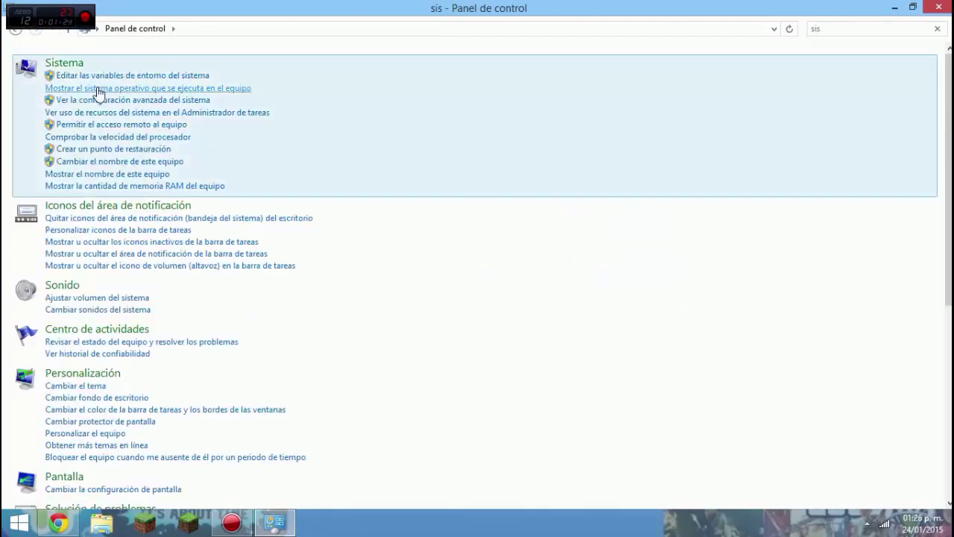
pyautogui.click(64, 64)
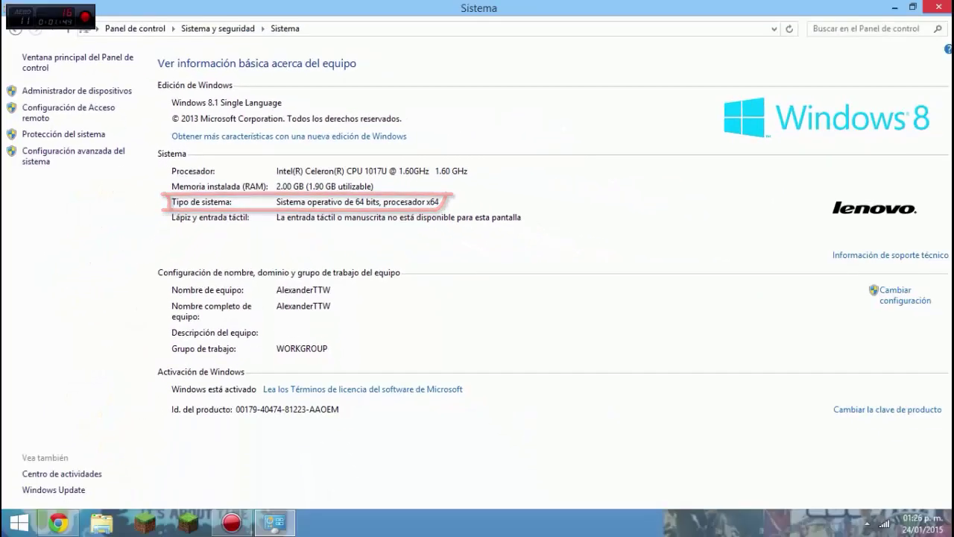
# - Close the System window and select, then deselect, the Sony Vegas archive on the desktop
pyautogui.click(933, 6)
pyautogui.moveTo(461, 46); pyautogui.dragTo(671, 198)
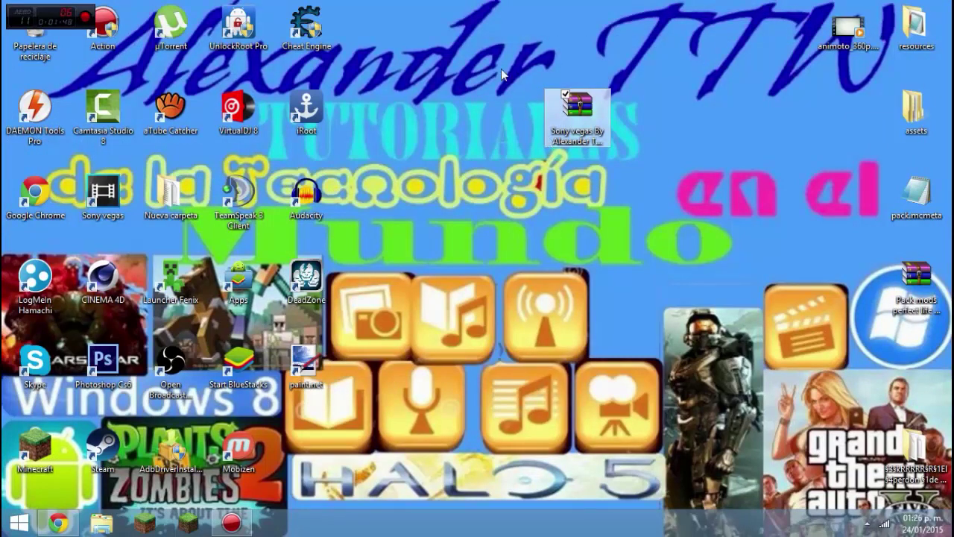
pyautogui.click(412, 149)
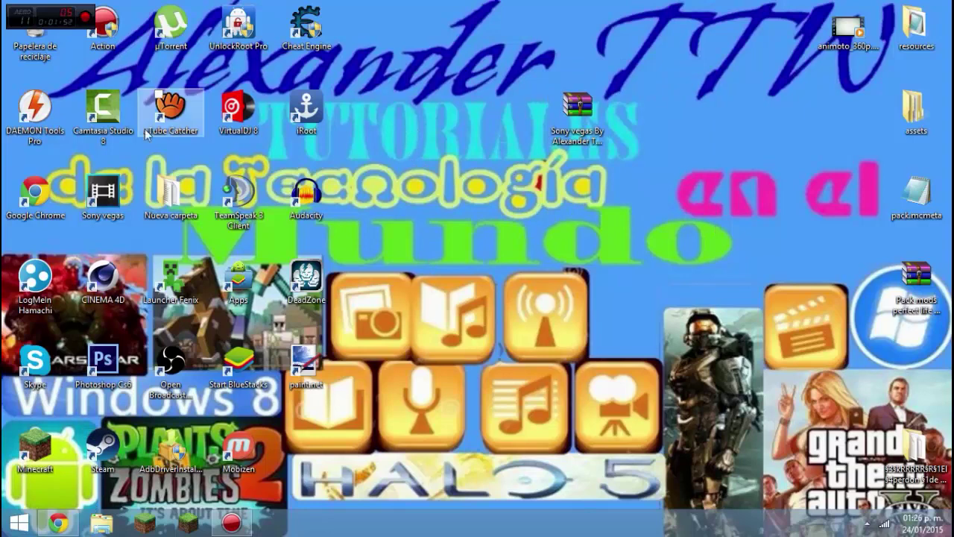
# - In Chrome, go to Tut TecWorl's 'programas para pc' page and browse for the Sony Vegas Pro 13 link
pyautogui.click(58, 523)
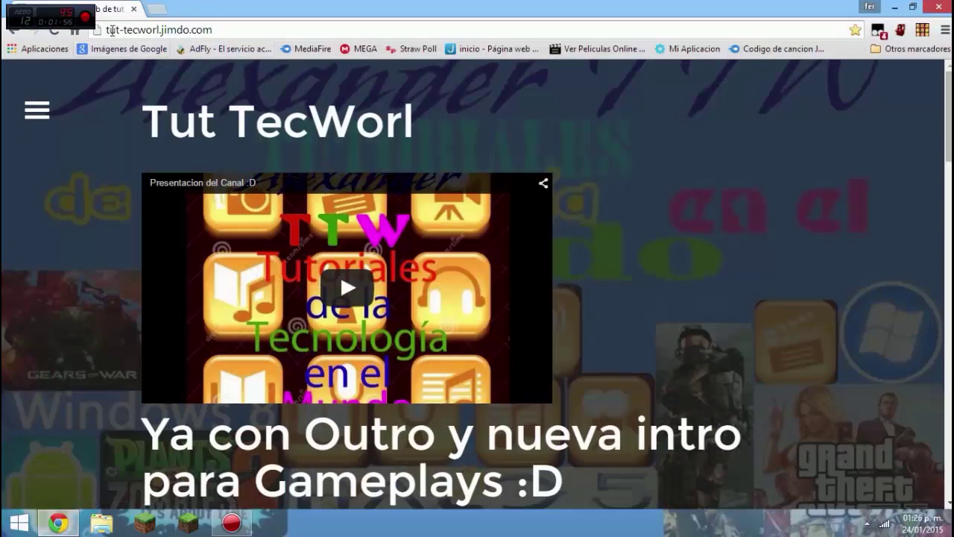
pyautogui.moveTo(117, 28); pyautogui.dragTo(245, 29)
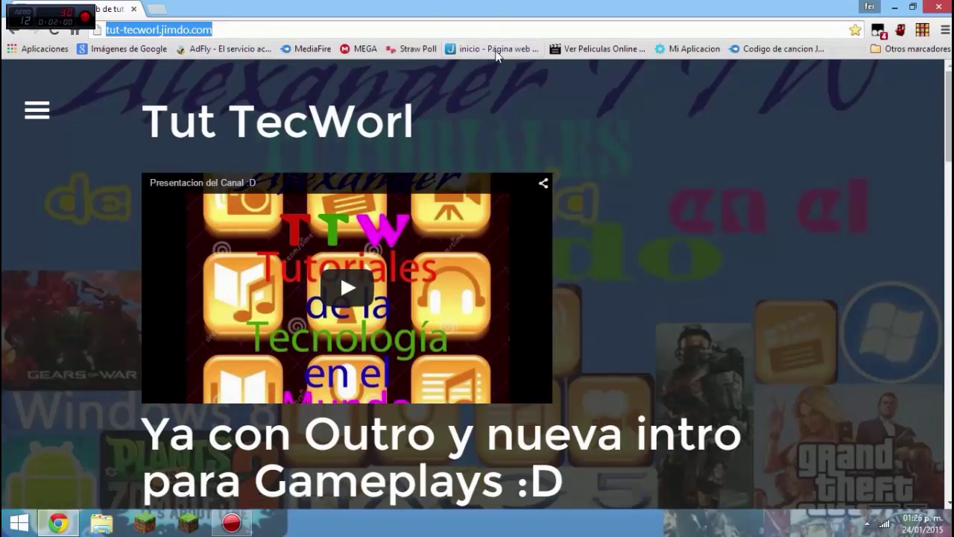
pyautogui.click(34, 110)
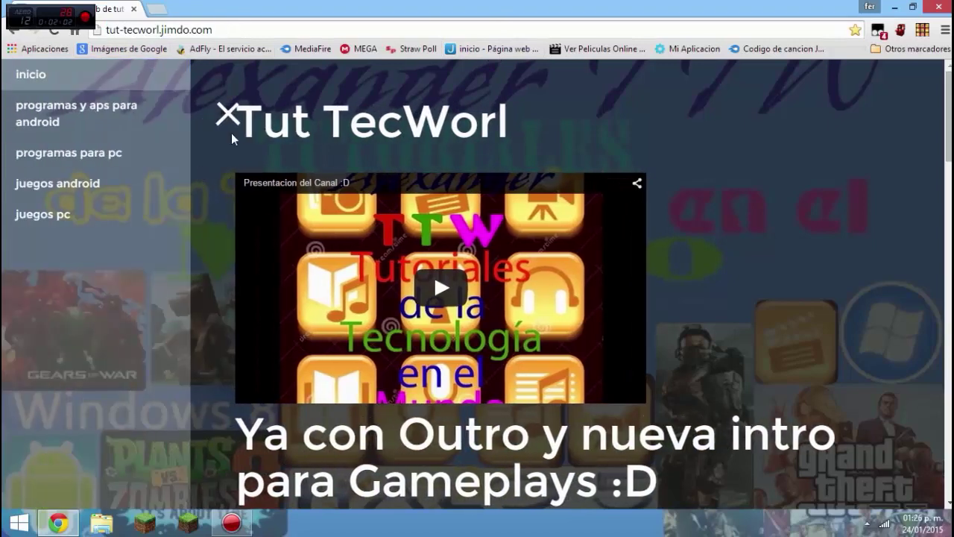
pyautogui.click(87, 156)
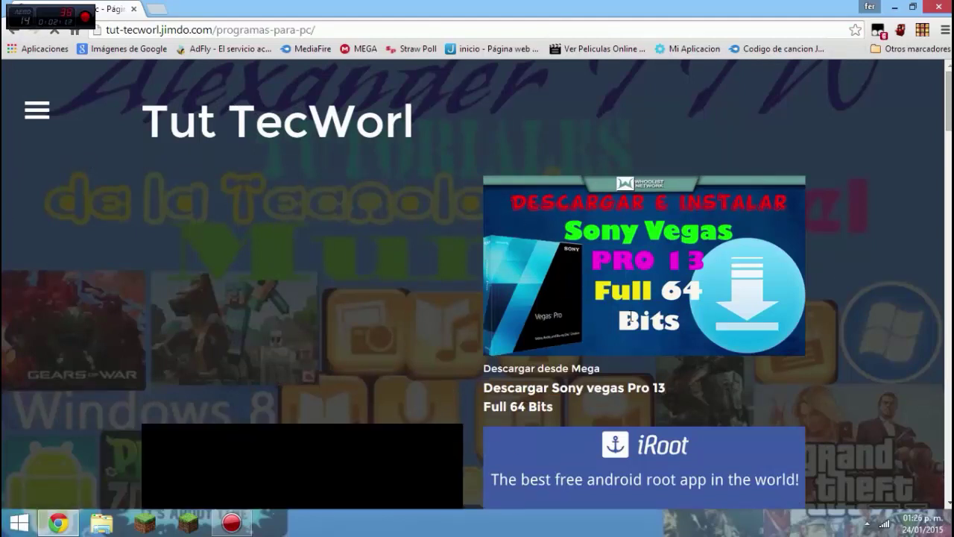
pyautogui.scroll(-2, 630, 318)
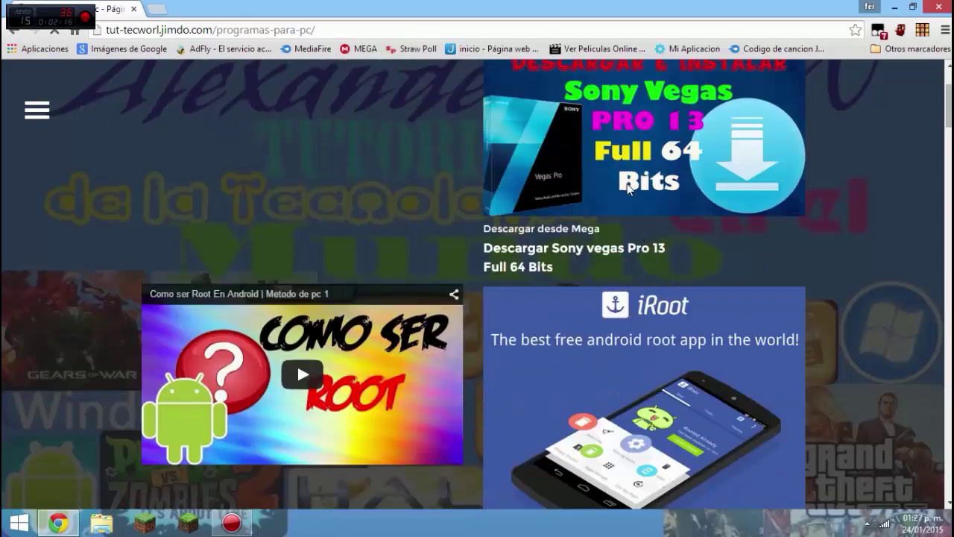
pyautogui.scroll(2, 628, 190)
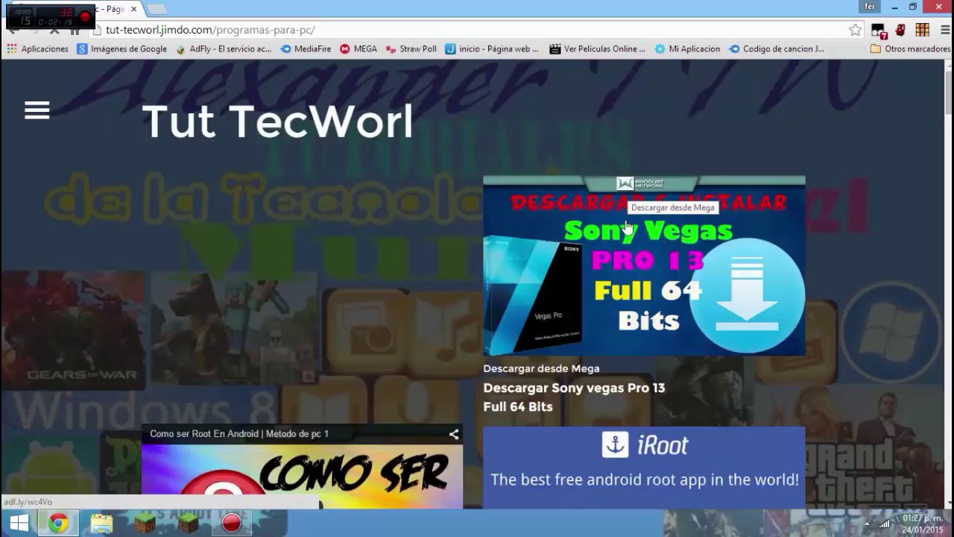
pyautogui.scroll(-5, 715, 320)
pyautogui.scroll(5, 719, 320)
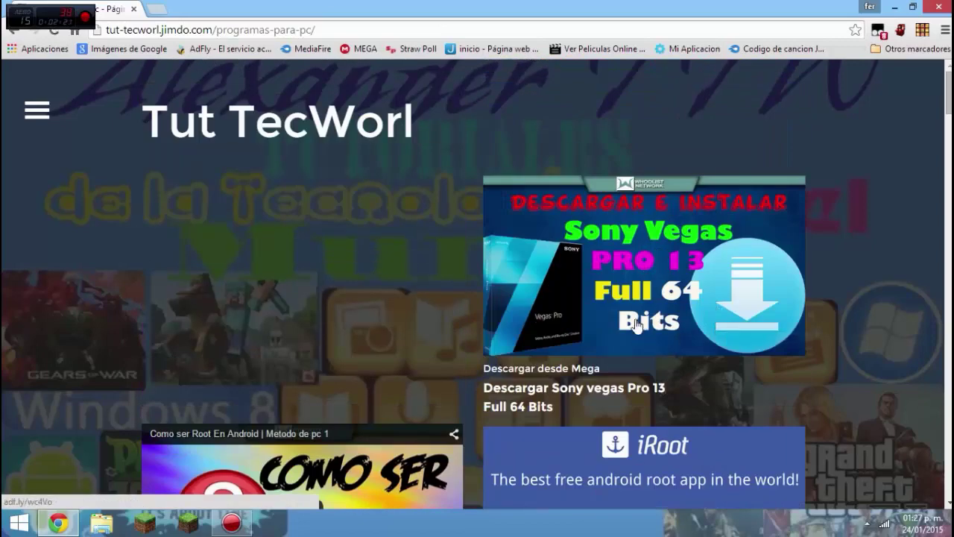
pyautogui.scroll(-3, 637, 320)
pyautogui.scroll(-3, 708, 388)
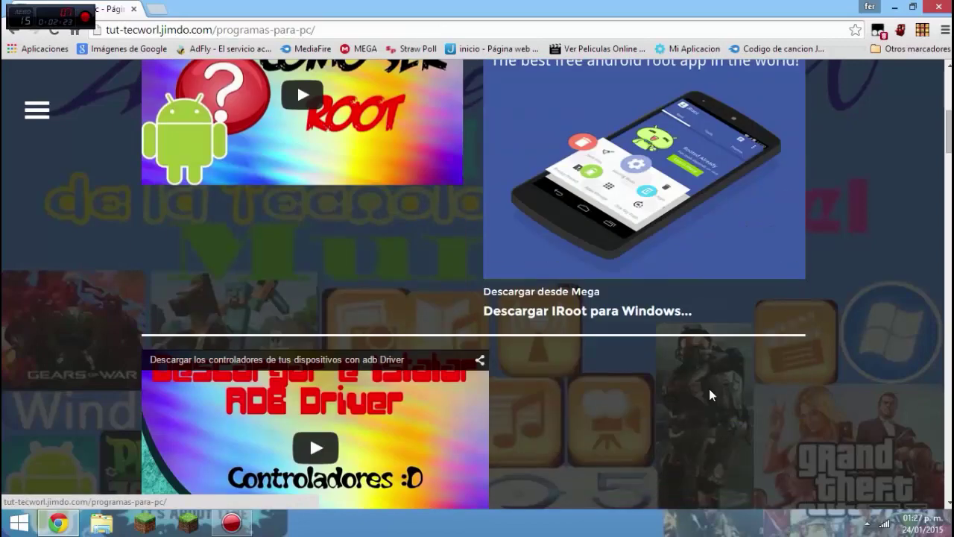
pyautogui.scroll(-3, 711, 382)
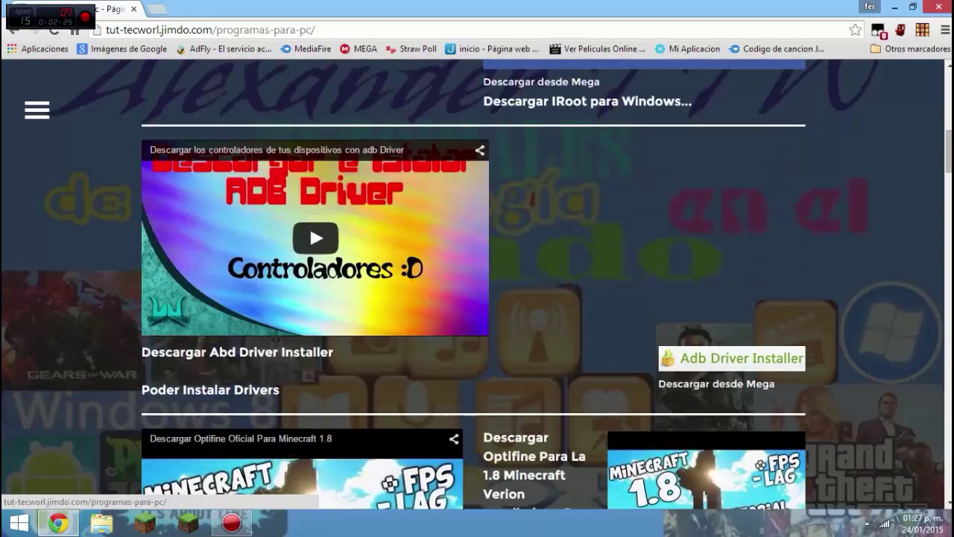
pyautogui.scroll(5, 708, 389)
pyautogui.scroll(-5, 708, 390)
pyautogui.scroll(6, 708, 390)
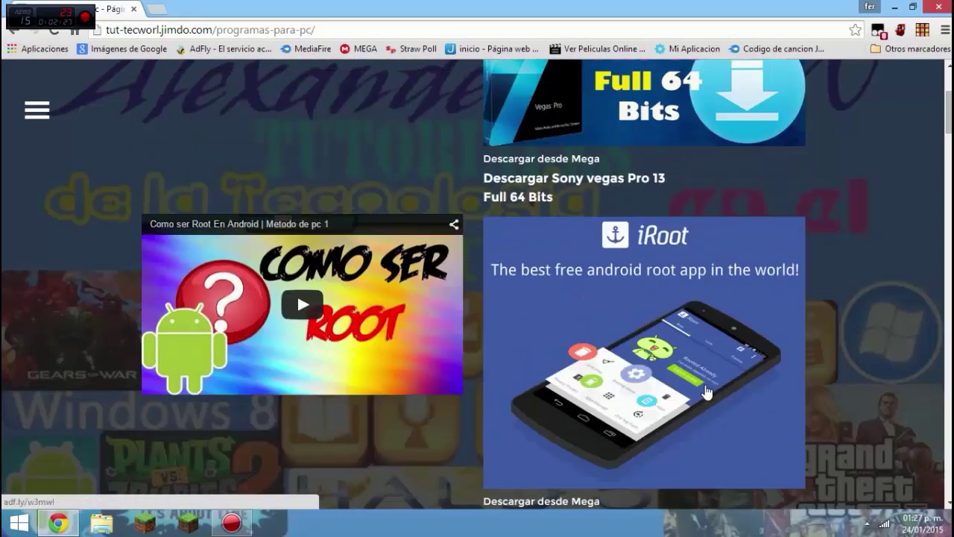
pyautogui.scroll(3, 706, 391)
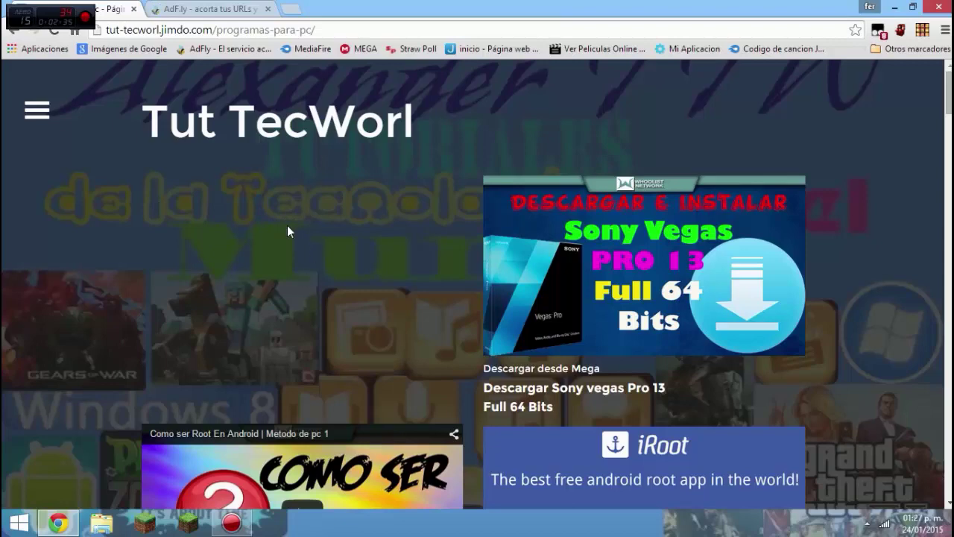
pyautogui.scroll(-3, 337, 280)
pyautogui.scroll(3, 313, 305)
# - Switch to the AdF.ly tab, then minimize and restore Chrome to show the MEGA download page
pyautogui.click(205, 9)
pyautogui.click(113, 9)
pyautogui.click(231, 9)
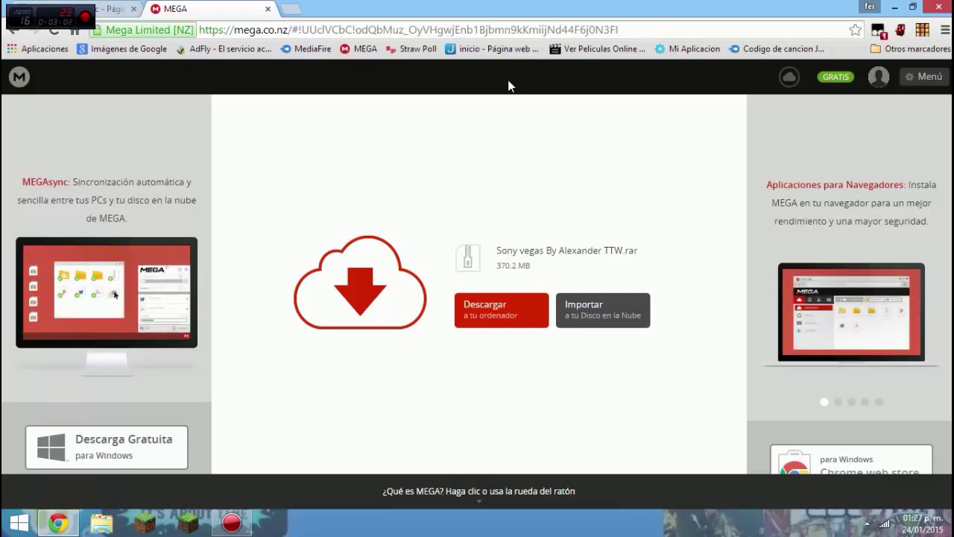
pyautogui.click(900, 6)
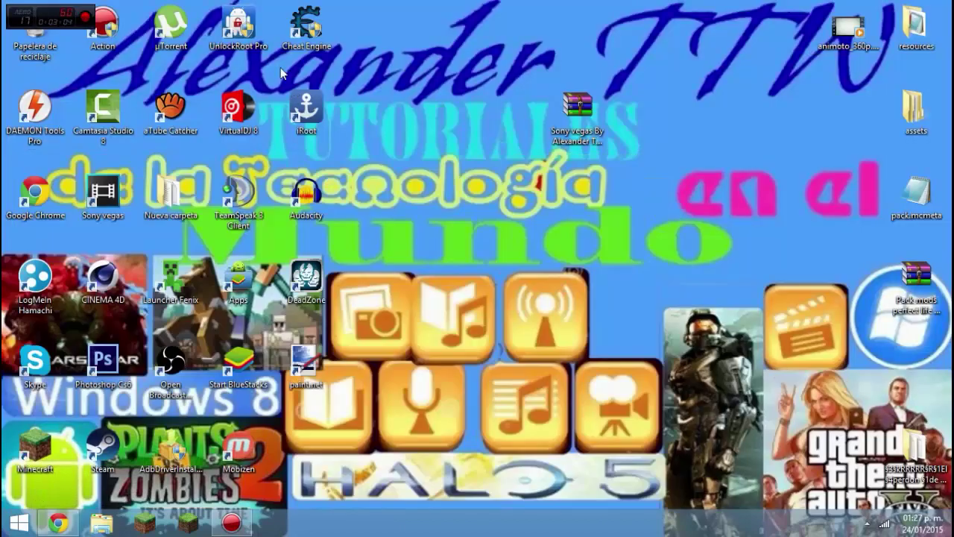
pyautogui.click(58, 523)
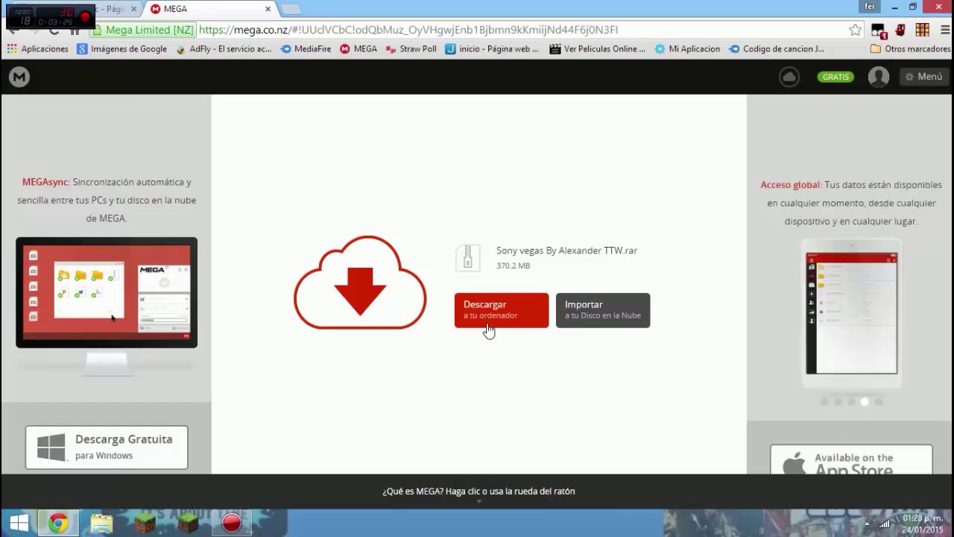
# - Put the Chrome window away to reveal the desktop with the 'Sony vegas By Alexander TTW' archive
pyautogui.click(935, 7)
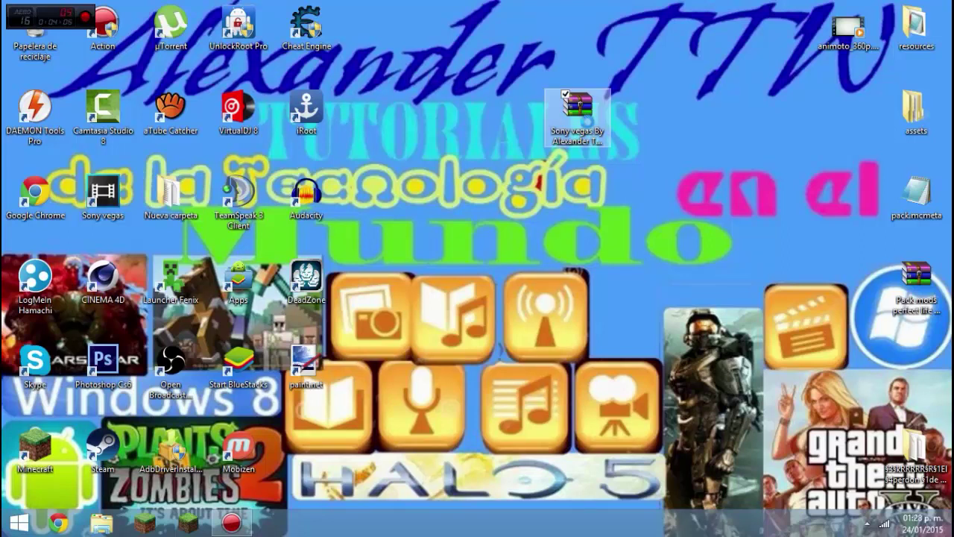
# - Extract the Sony vegas archive onto the desktop using WinRAR's Extraer option
pyautogui.rightClick(588, 125)
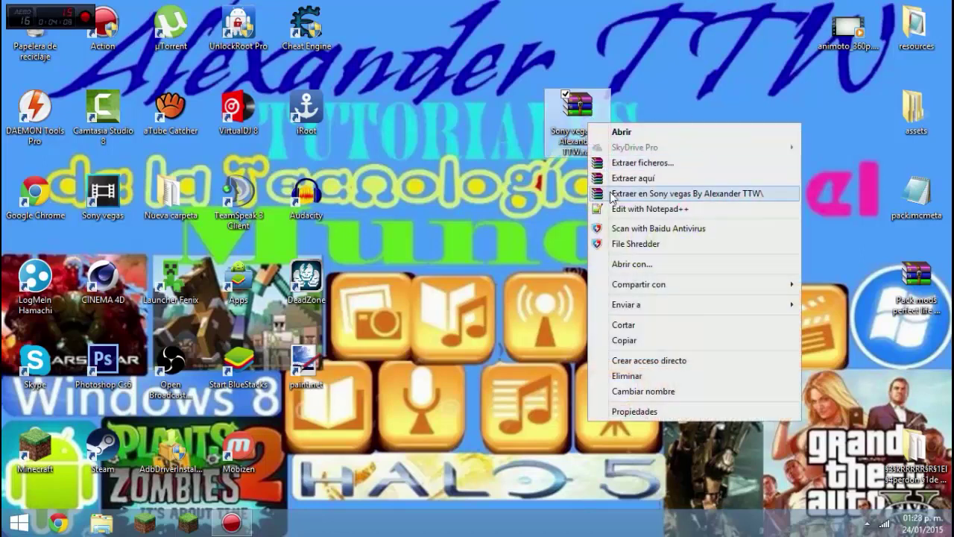
pyautogui.click(627, 177)
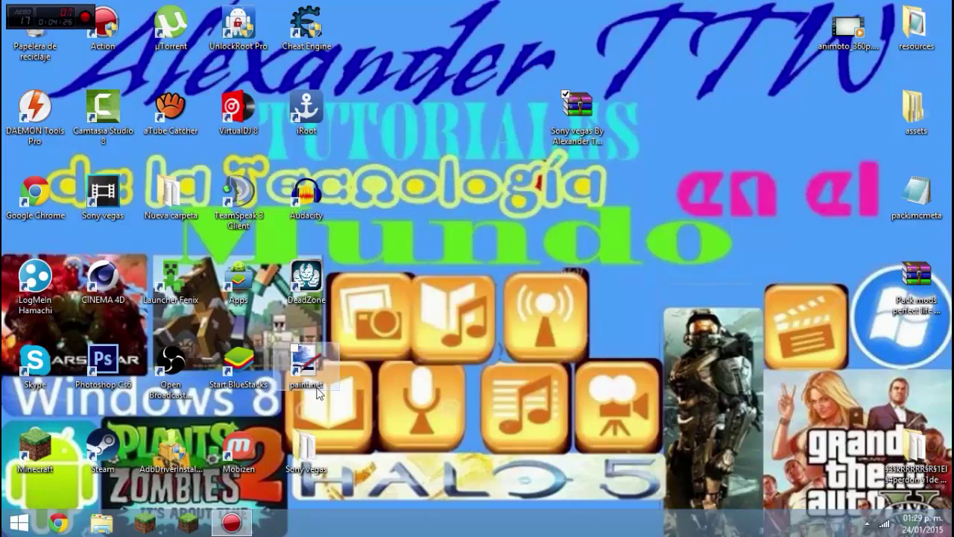
# - Open the Sony vegas folder, read Leer.txt maximized in Notepad, close it, and select the setup file
pyautogui.doubleClick(318, 445)
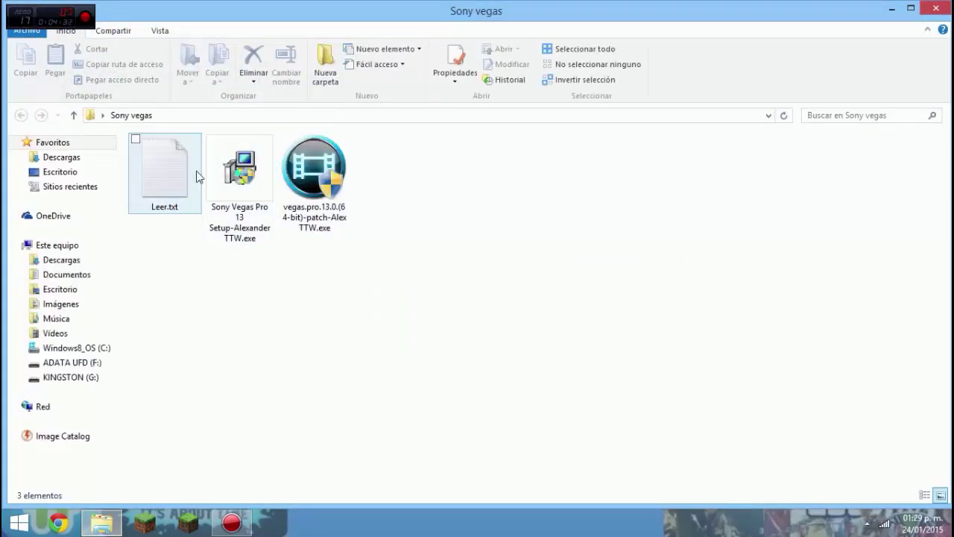
pyautogui.doubleClick(160, 172)
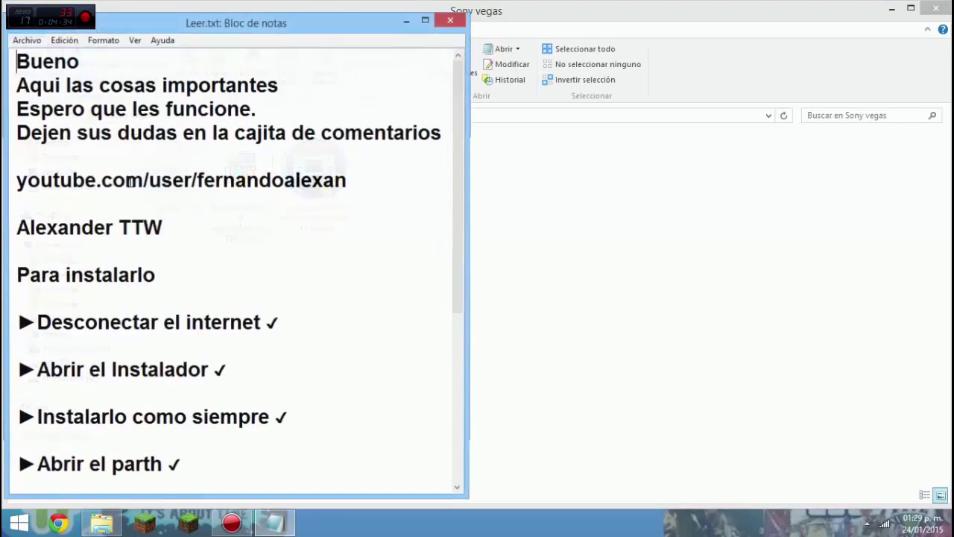
pyautogui.moveTo(216, 24); pyautogui.dragTo(312, 1)
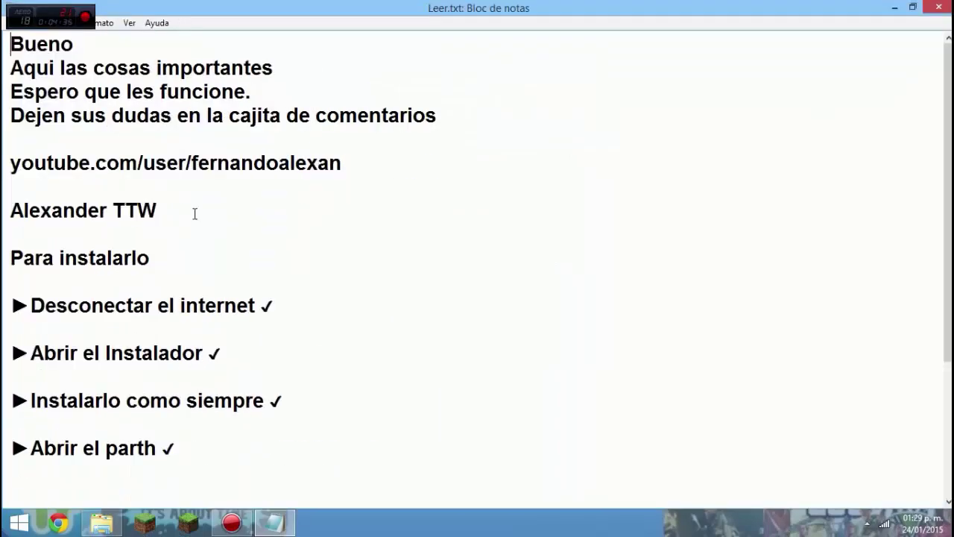
pyautogui.scroll(-3, 100, 219)
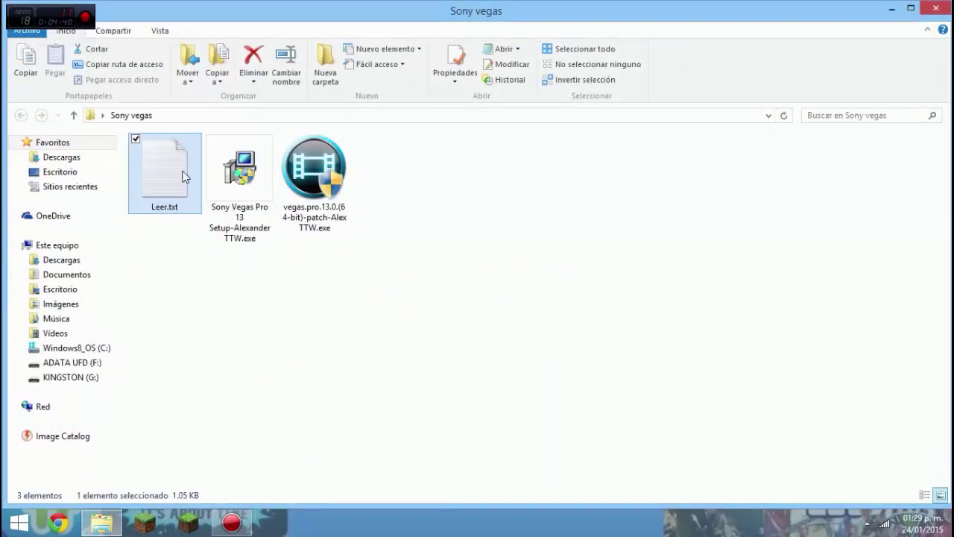
pyautogui.doubleClick(185, 177)
pyautogui.scroll(-4, 170, 369)
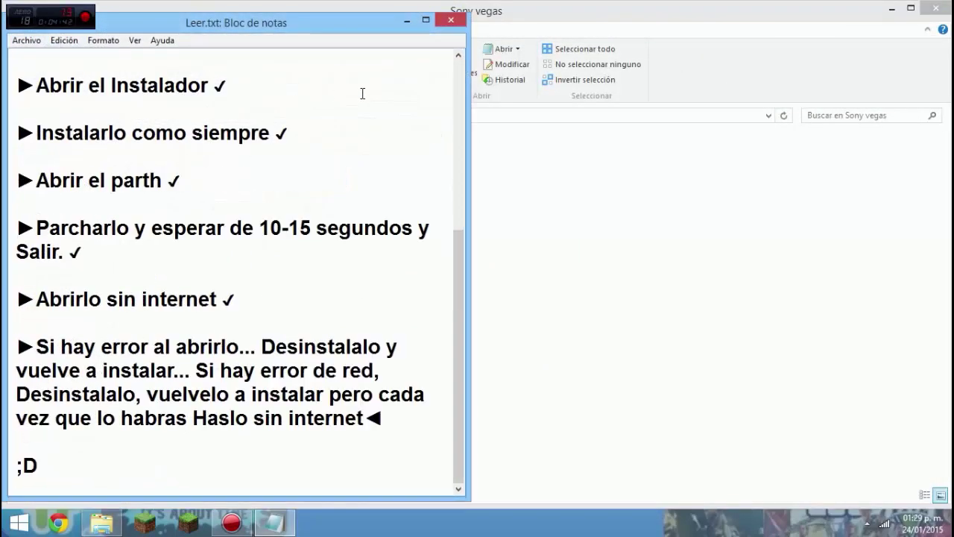
pyautogui.click(442, 22)
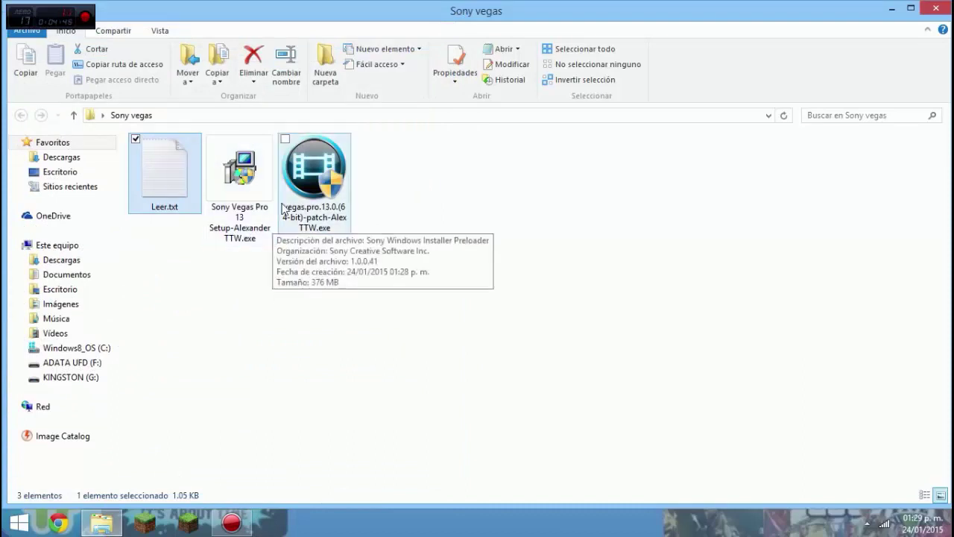
pyautogui.click(239, 186)
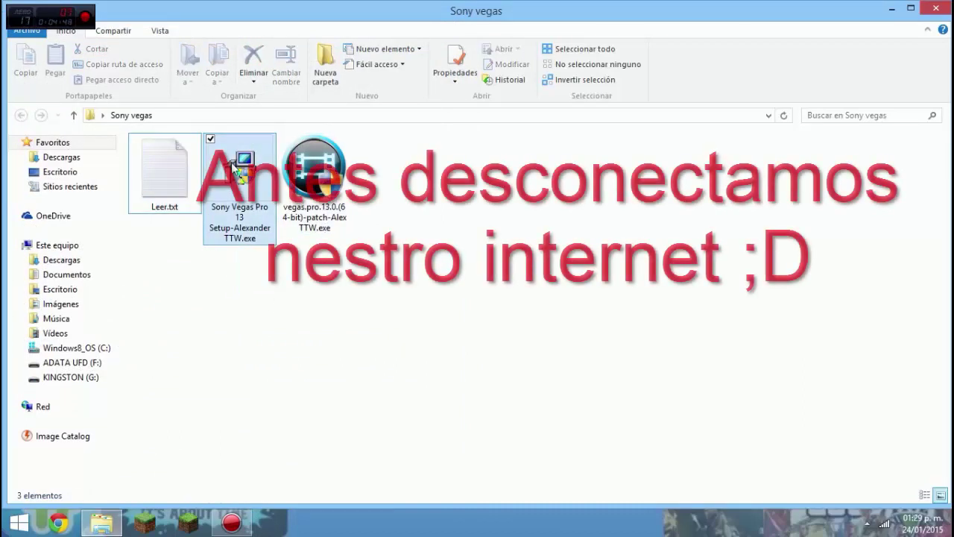
pyautogui.rightClick(236, 183)
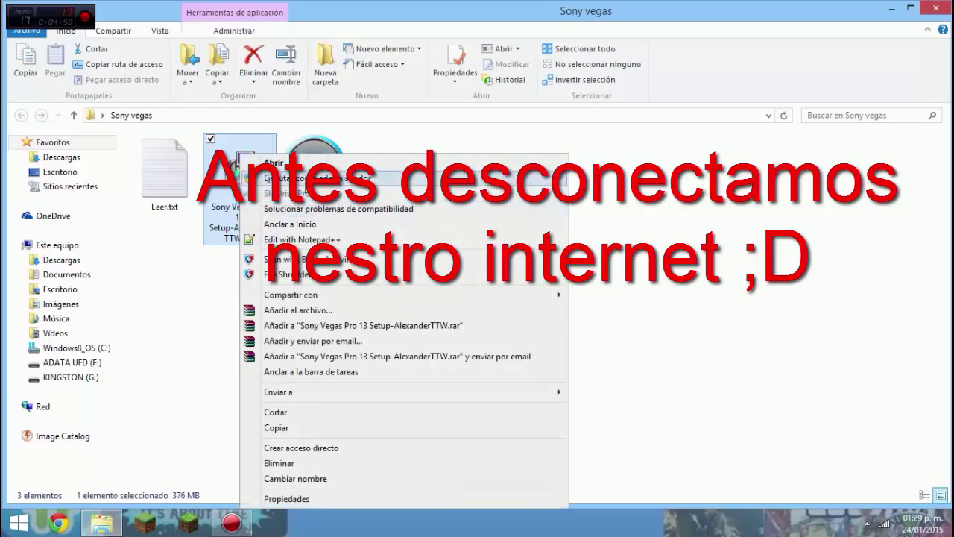
pyautogui.click(299, 164)
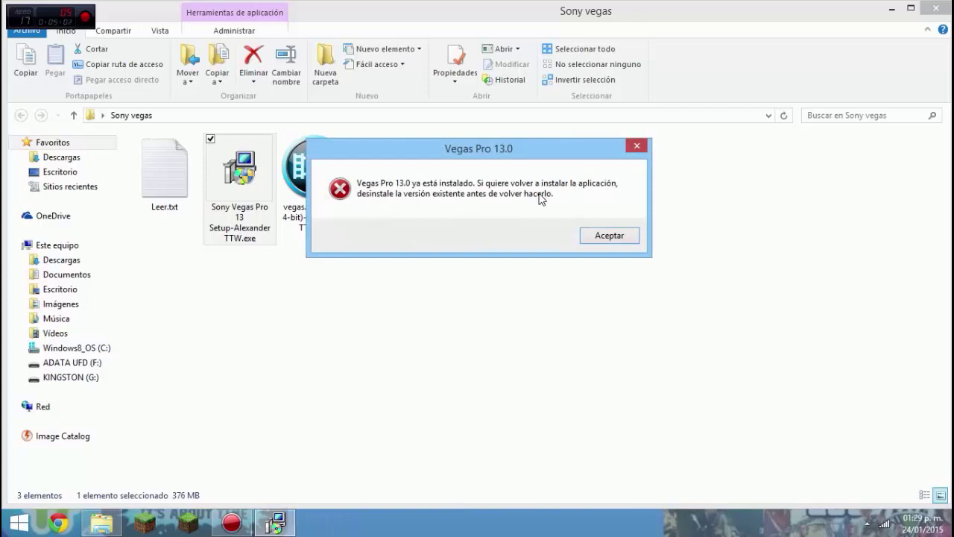
pyautogui.click(609, 235)
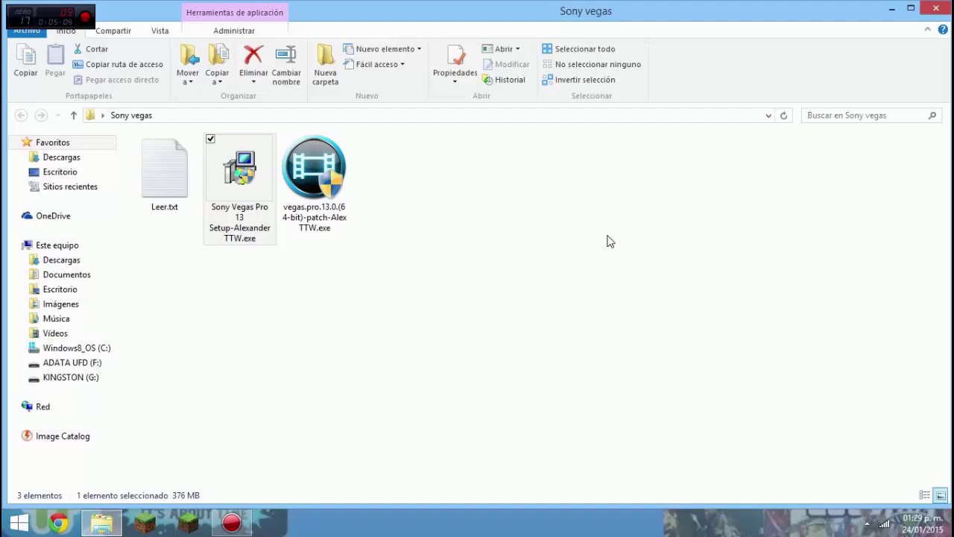
pyautogui.click(890, 9)
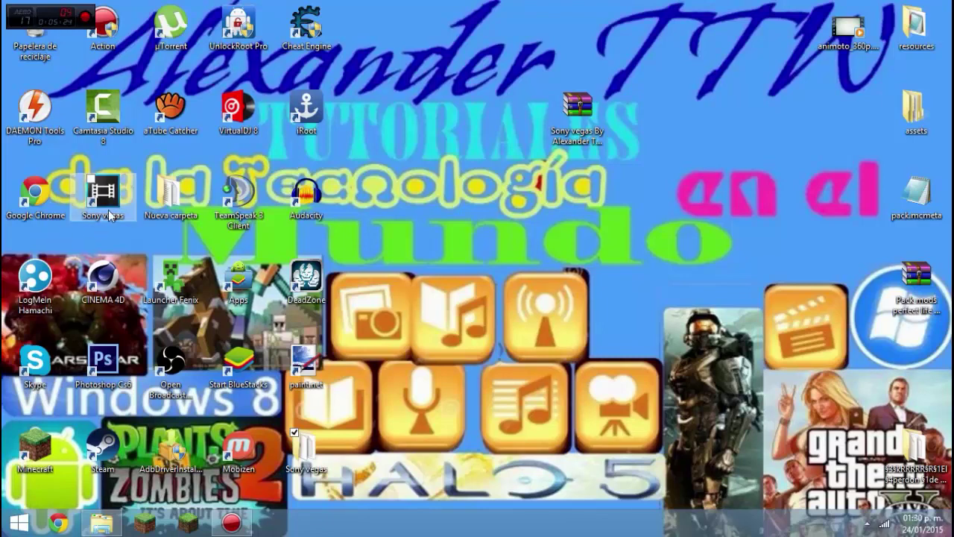
pyautogui.click(91, 526)
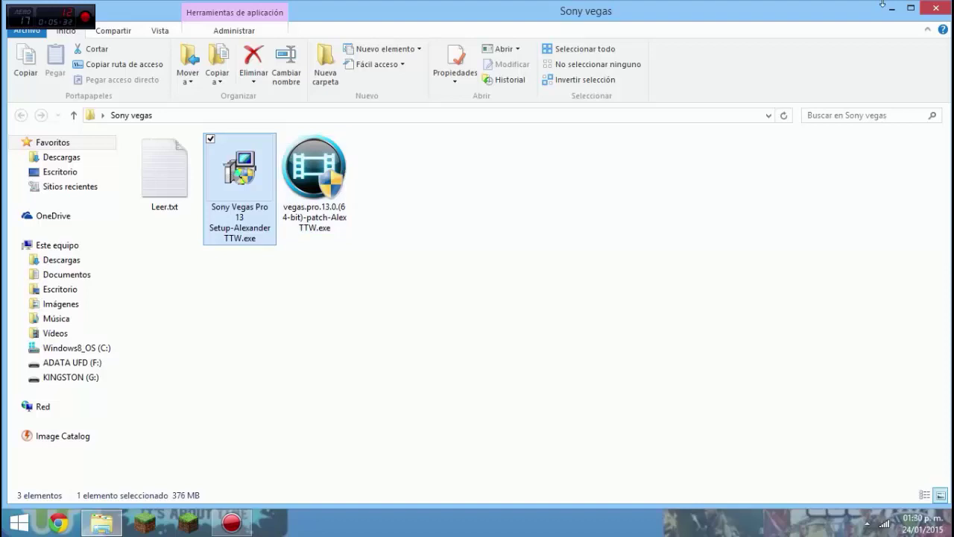
# - Check the connected Wi-Fi network's details, then launch the Vegas Pro 13 installer and approve it
pyautogui.moveTo(888, 525)
pyautogui.click(883, 524)
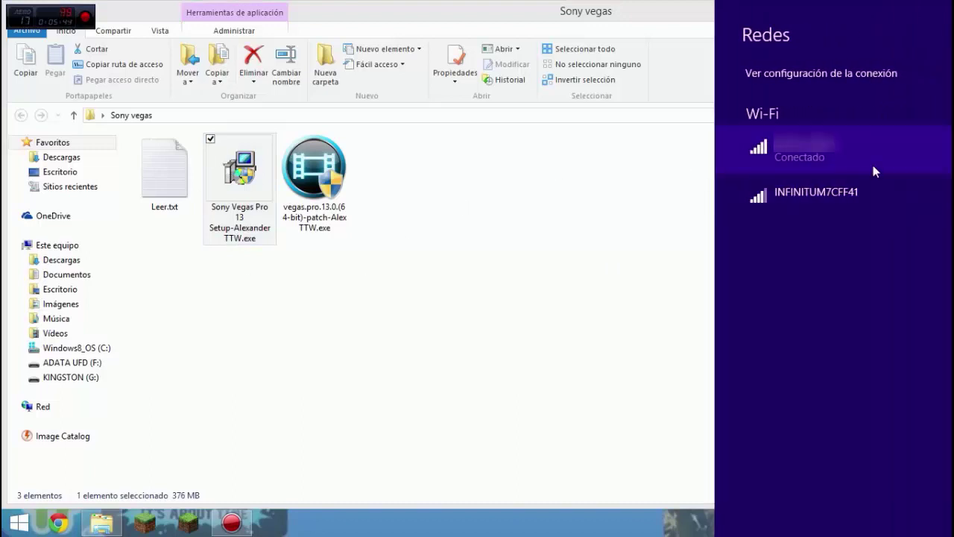
pyautogui.click(853, 213)
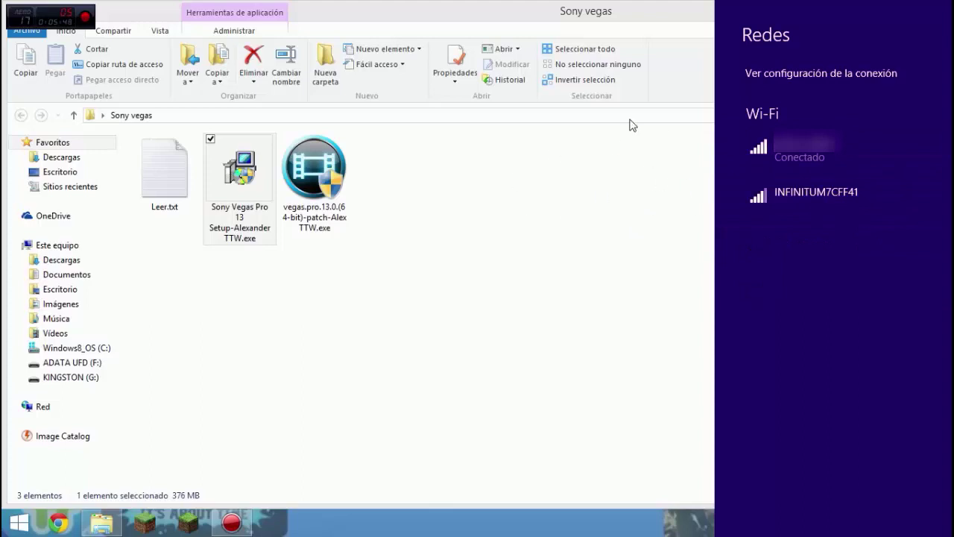
pyautogui.click(591, 212)
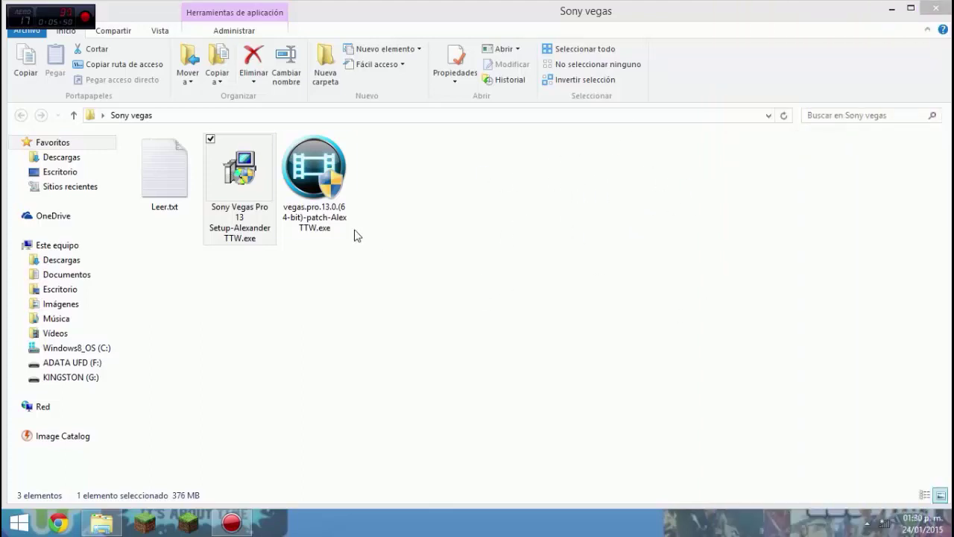
pyautogui.doubleClick(246, 186)
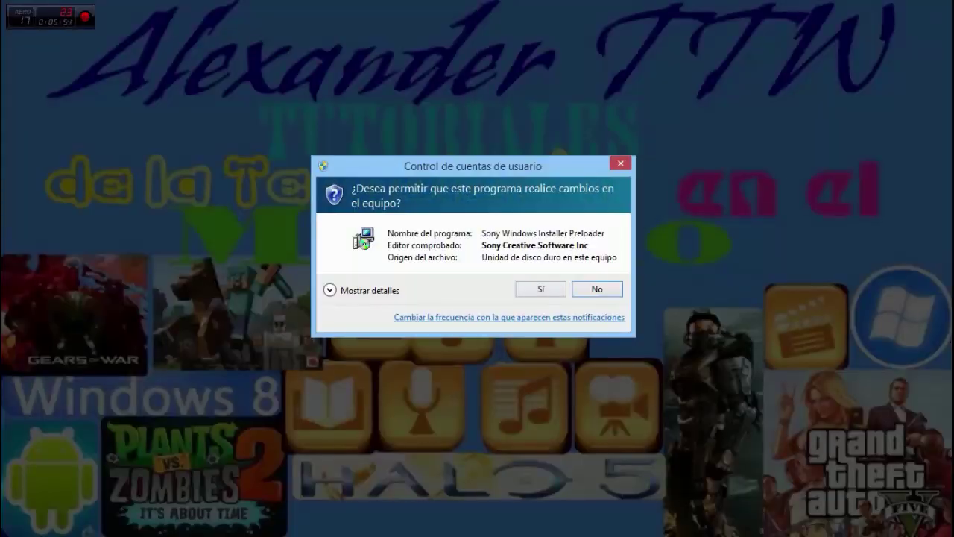
pyautogui.click(540, 288)
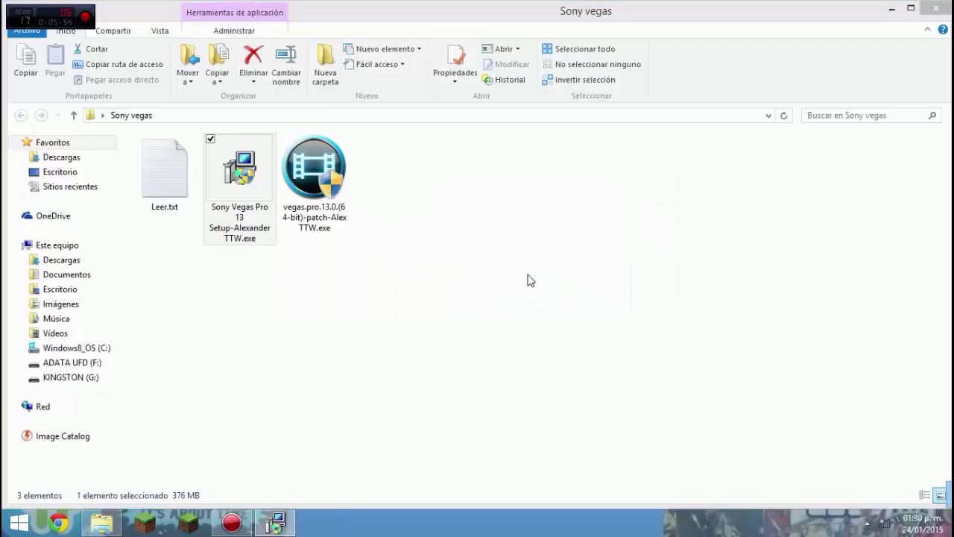
# - Find and accept the Vegas Pro 13.0 'already installed' message, then restore the Sony vegas folder
pyautogui.moveTo(283, 530)
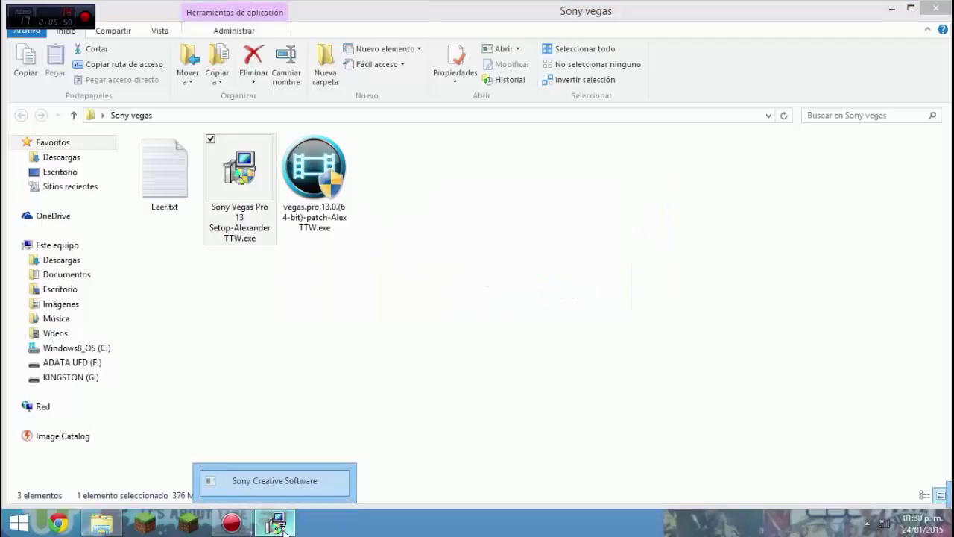
pyautogui.moveTo(267, 483)
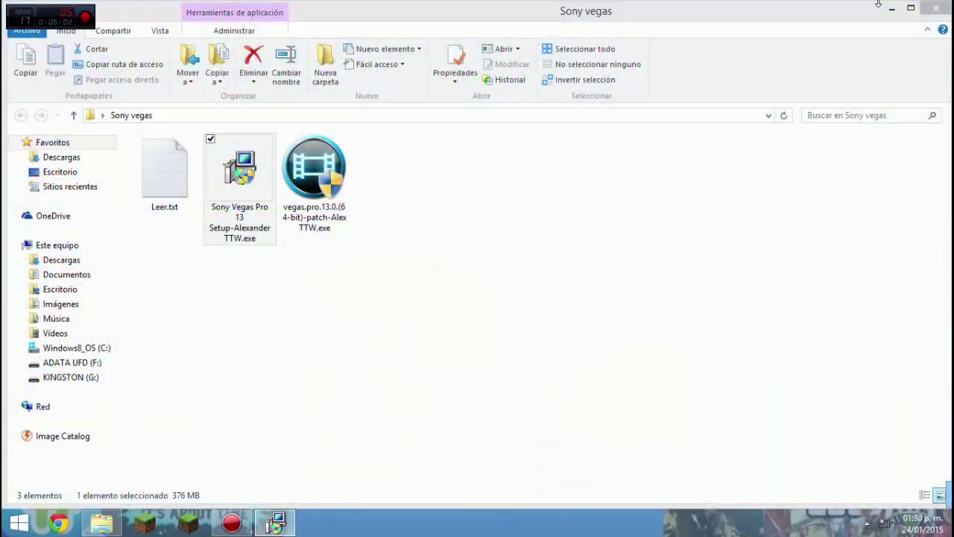
pyautogui.click(892, 8)
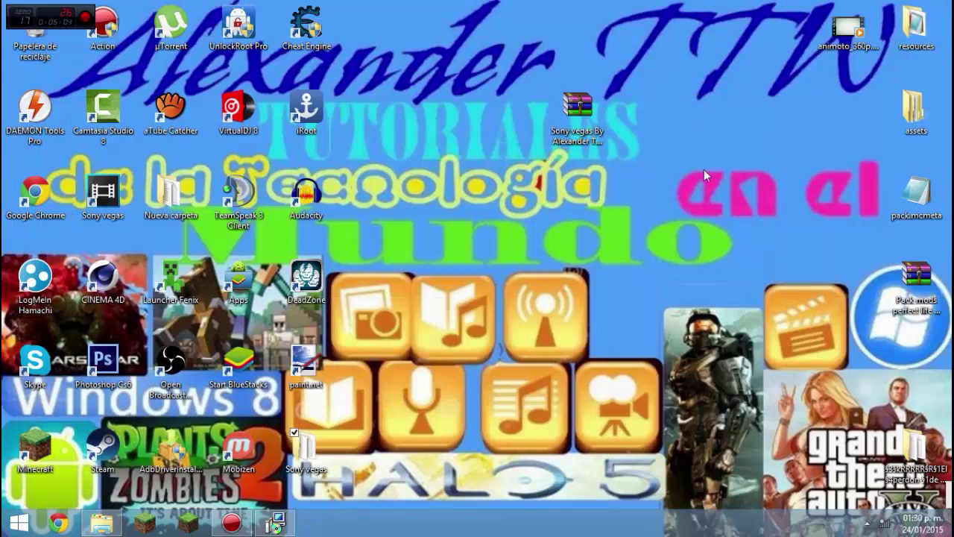
pyautogui.hotkey('alt', 'Tab')
pyautogui.hotkey('alt', 'Tab')
pyautogui.hotkey('alt', 'shift', 'Tab')
pyautogui.hotkey('alt', 'Tab')
pyautogui.hotkey('alt', 'Tab')
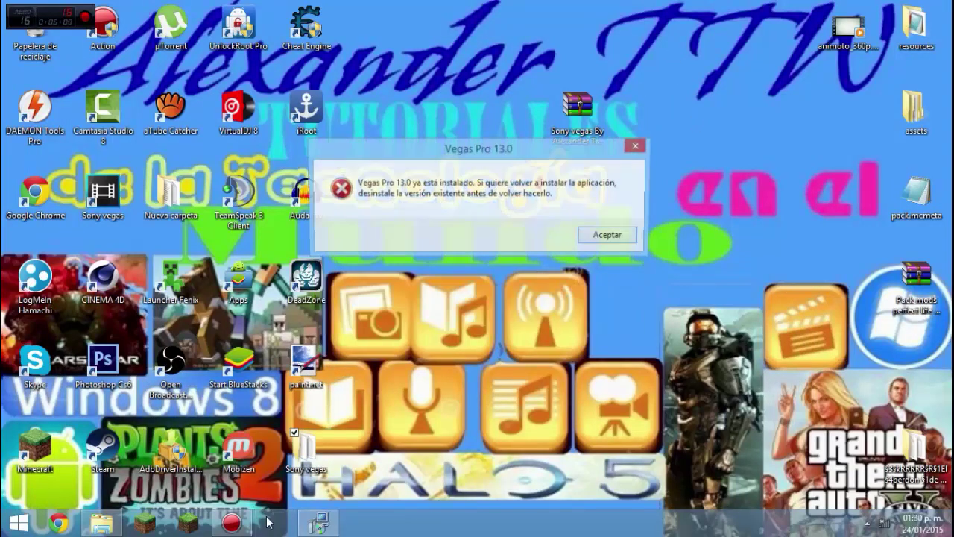
pyautogui.click(603, 240)
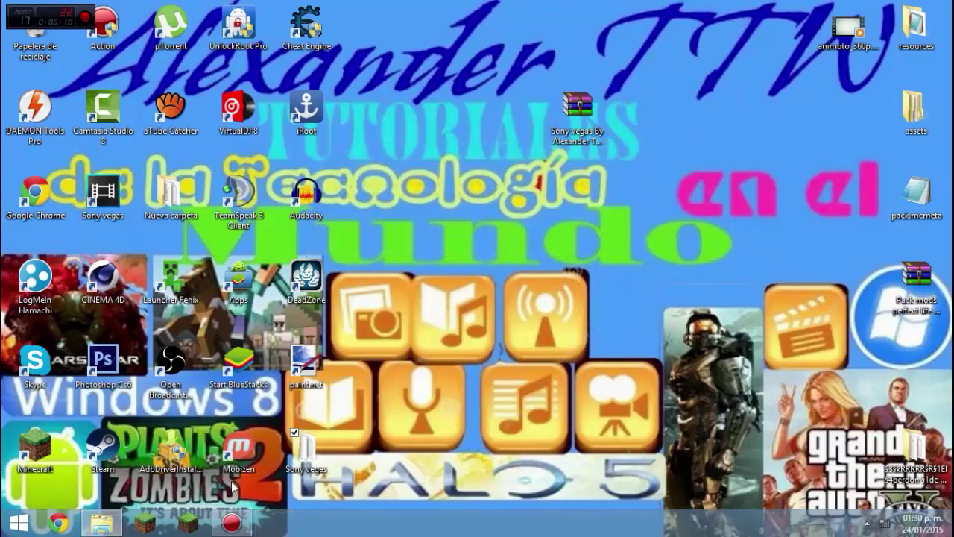
pyautogui.click(111, 524)
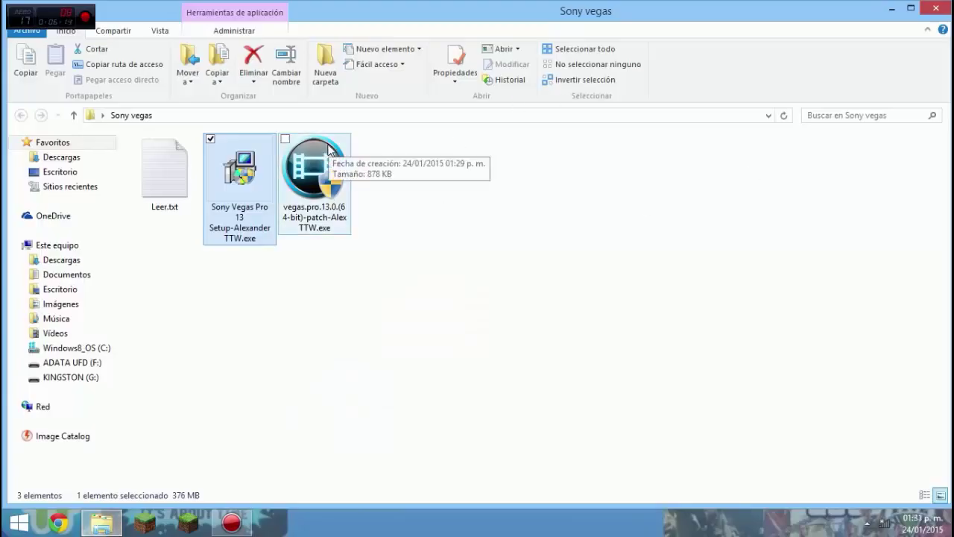
# - Run the vegas.pro patch as administrator, approve the UAC prompt, and exit the patch
pyautogui.rightClick(320, 138)
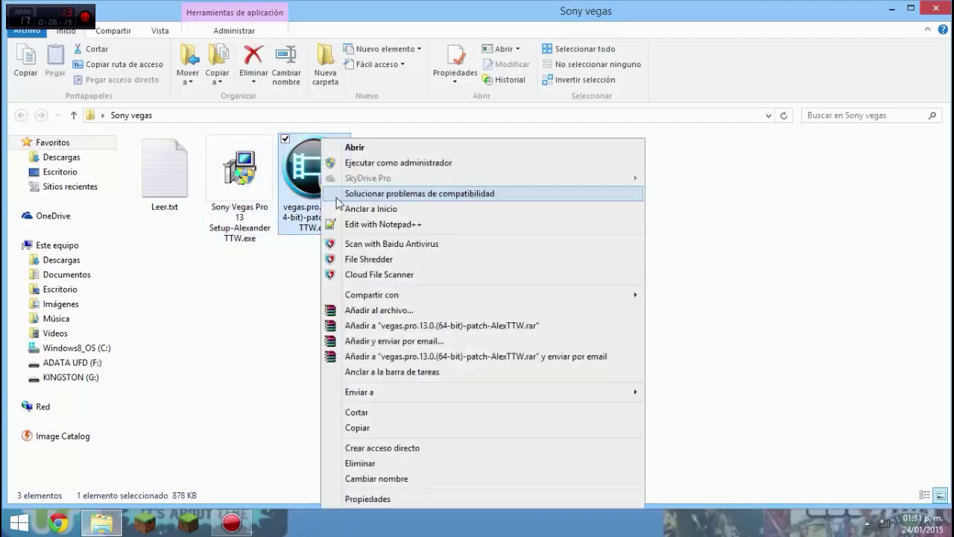
pyautogui.click(360, 162)
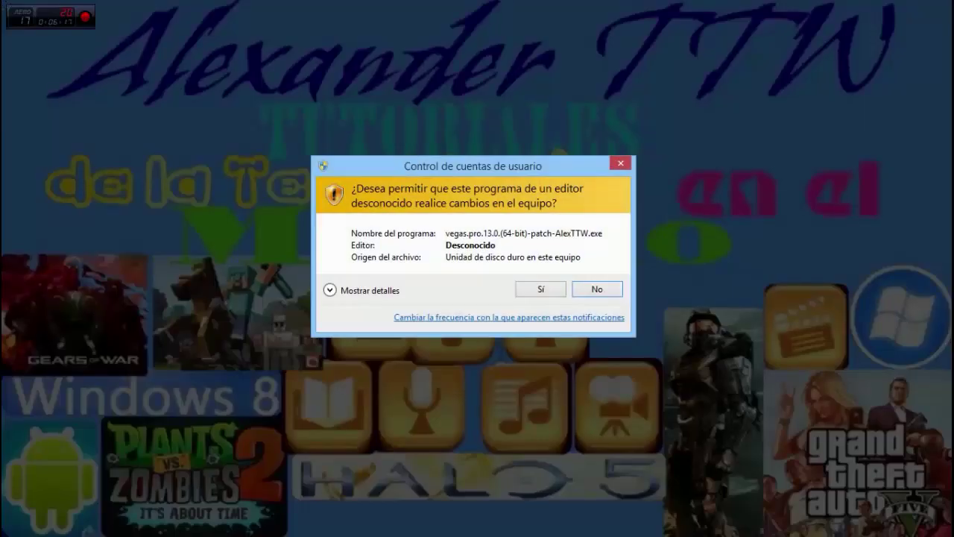
pyautogui.click(540, 288)
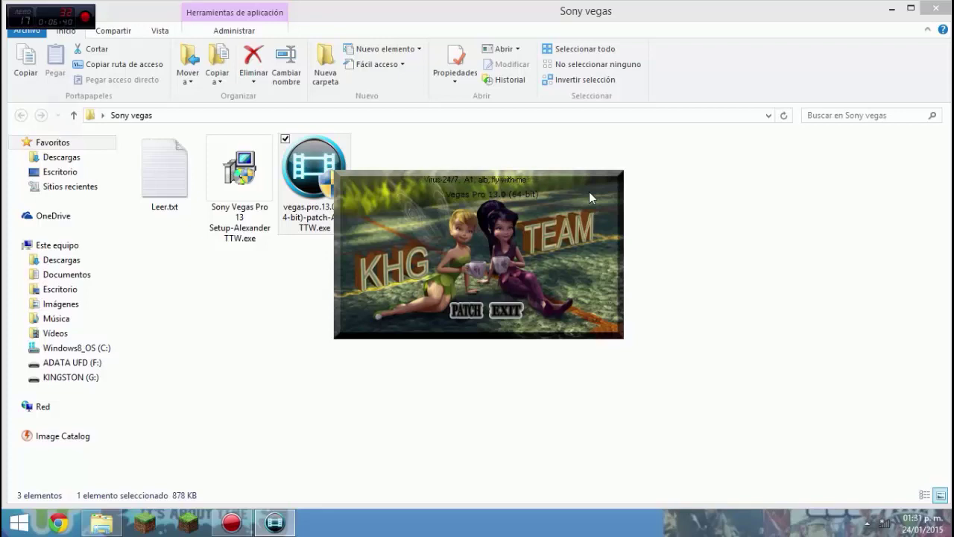
pyautogui.press('XF86AudioMute')
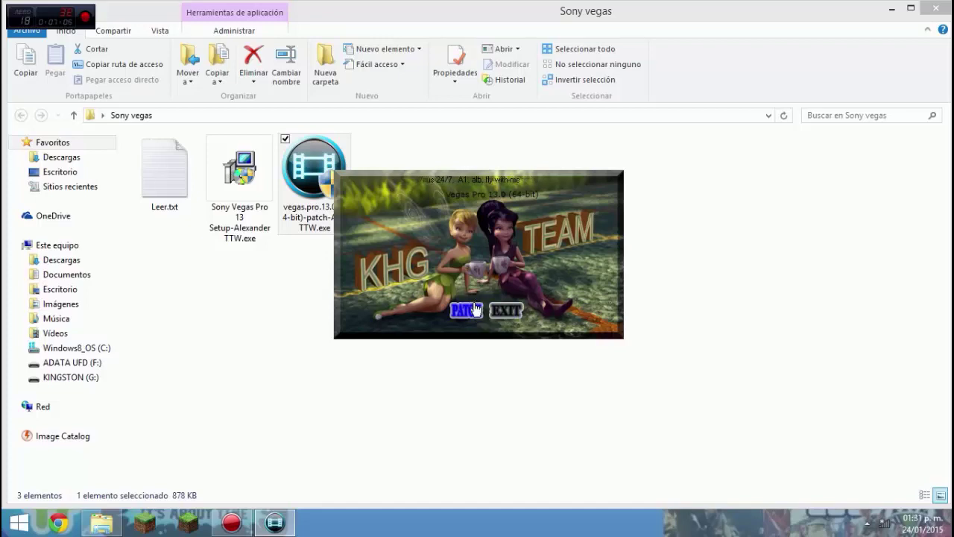
pyautogui.click(511, 313)
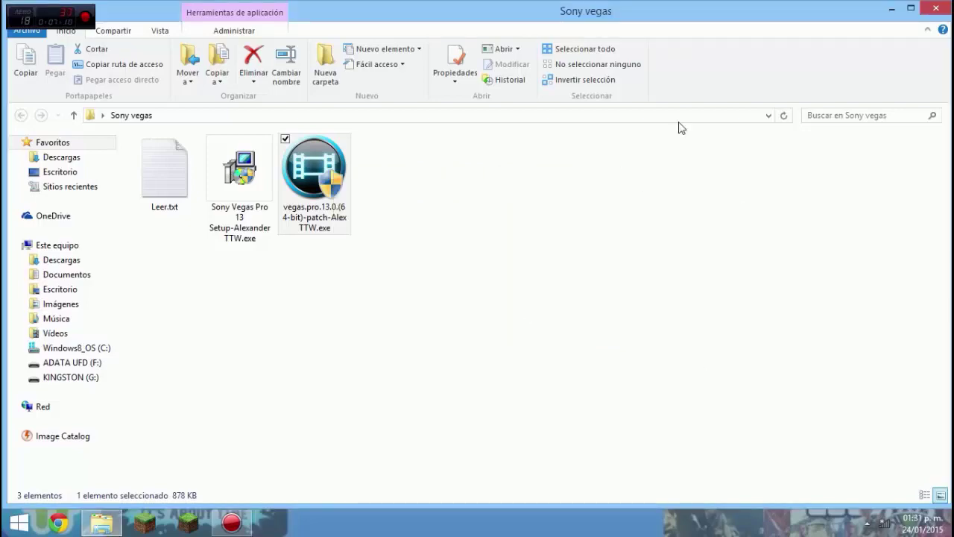
# - Close the Sony vegas folder and browse a new Explorer window to C:\Archivos de programa\Sony
pyautogui.click(933, 10)
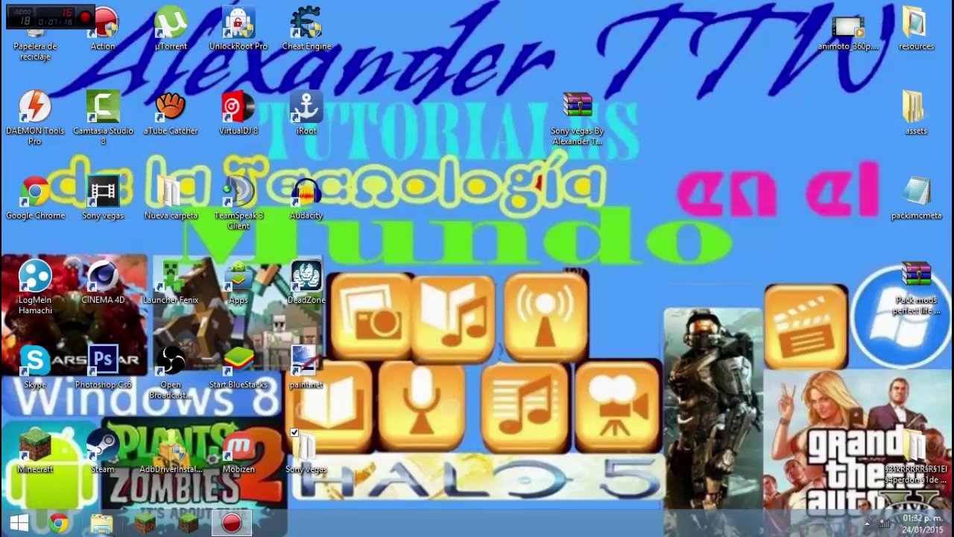
pyautogui.click(101, 523)
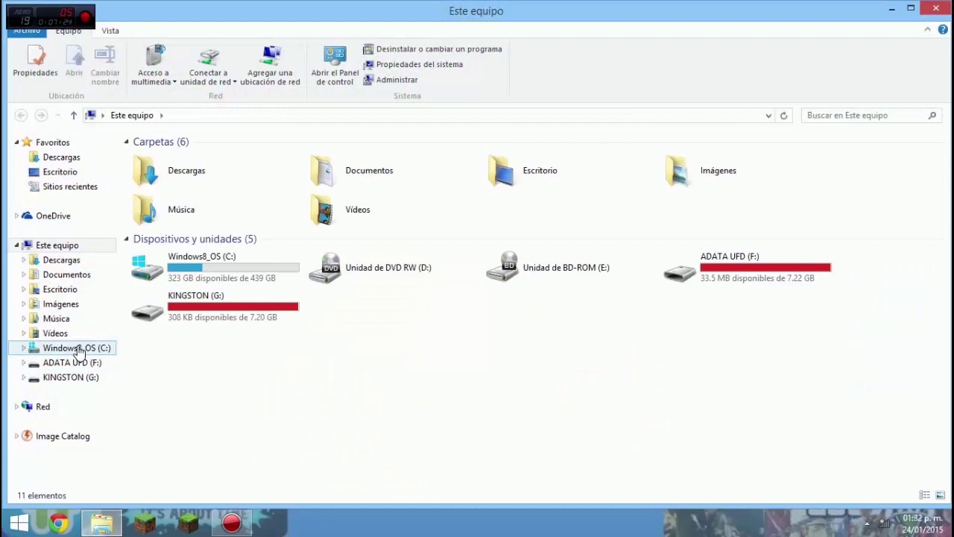
pyautogui.click(77, 348)
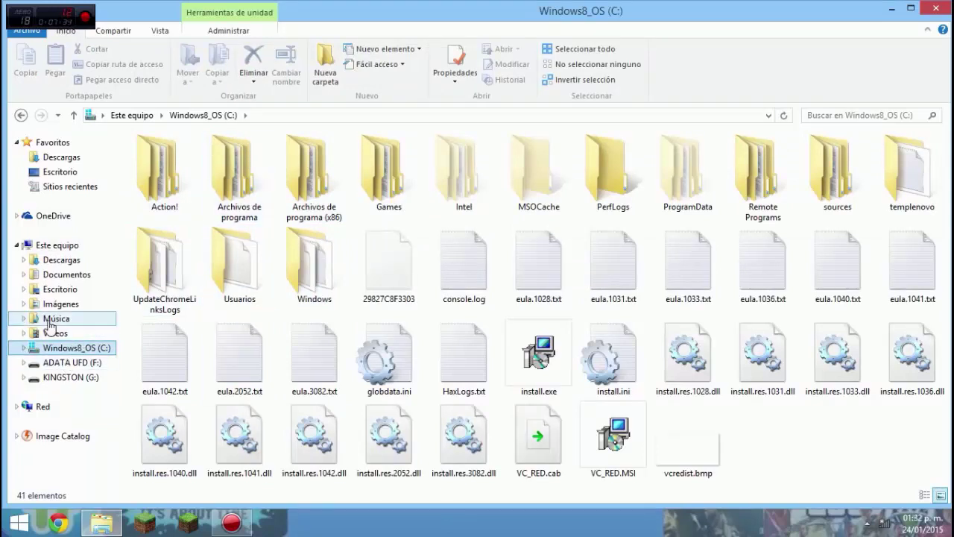
pyautogui.click(57, 245)
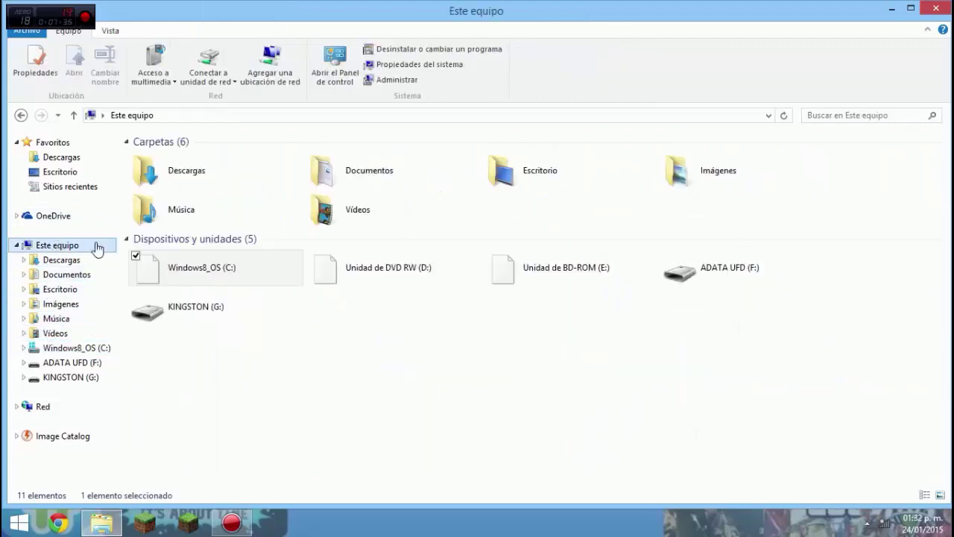
pyautogui.doubleClick(220, 279)
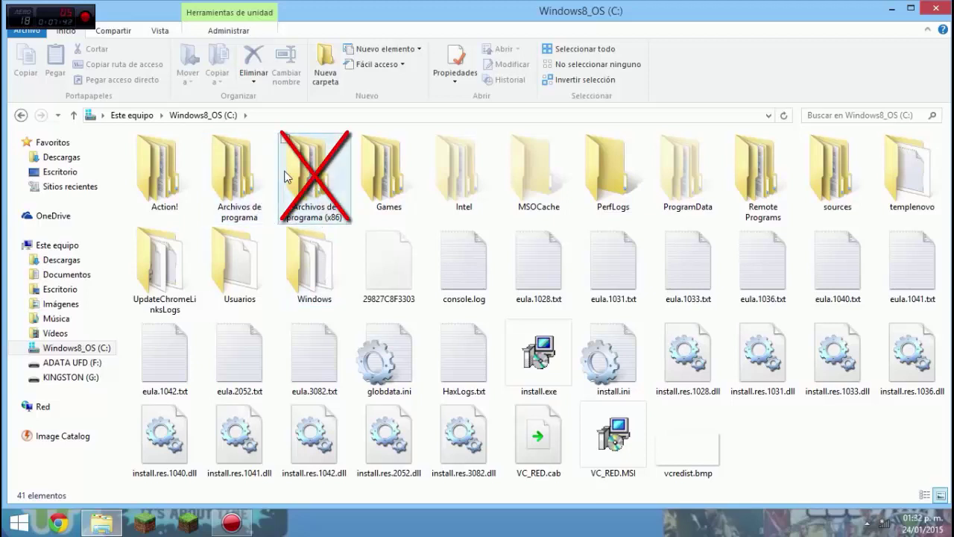
pyautogui.doubleClick(265, 218)
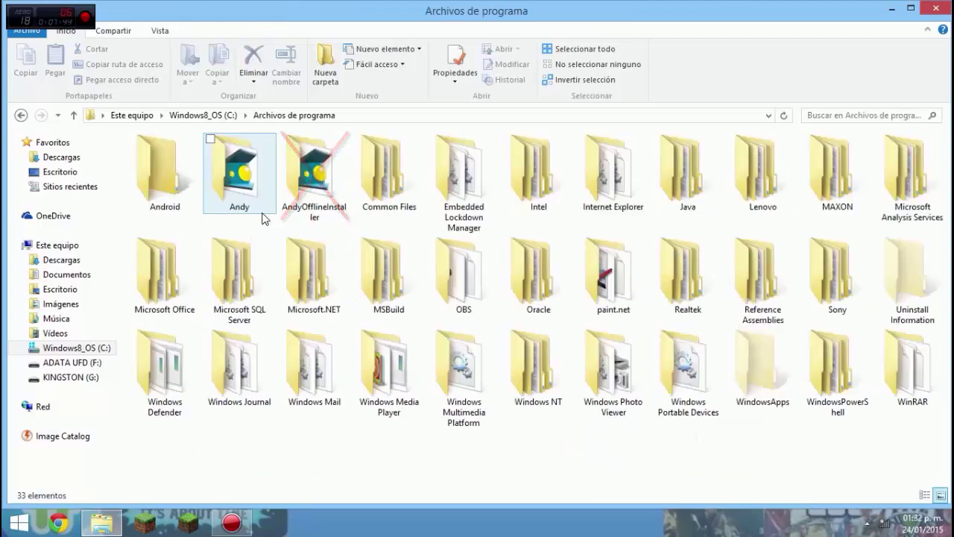
pyautogui.click(853, 275)
pyautogui.doubleClick(853, 276)
# - In the Vegas Pro 13.0 folder, send a vegas130.exe shortcut to the desktop
pyautogui.doubleClick(164, 185)
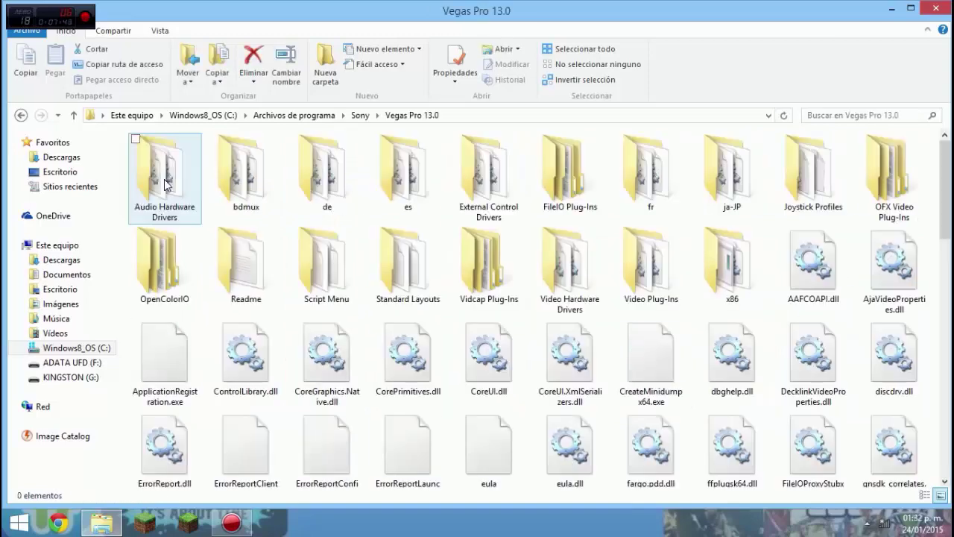
pyautogui.scroll(-10, 165, 185)
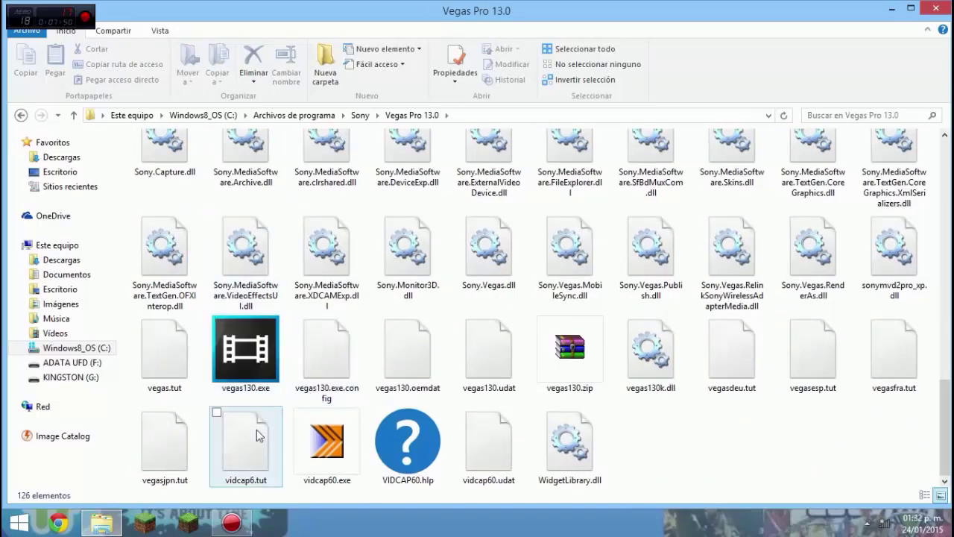
pyautogui.click(244, 370)
pyautogui.rightClick(243, 370)
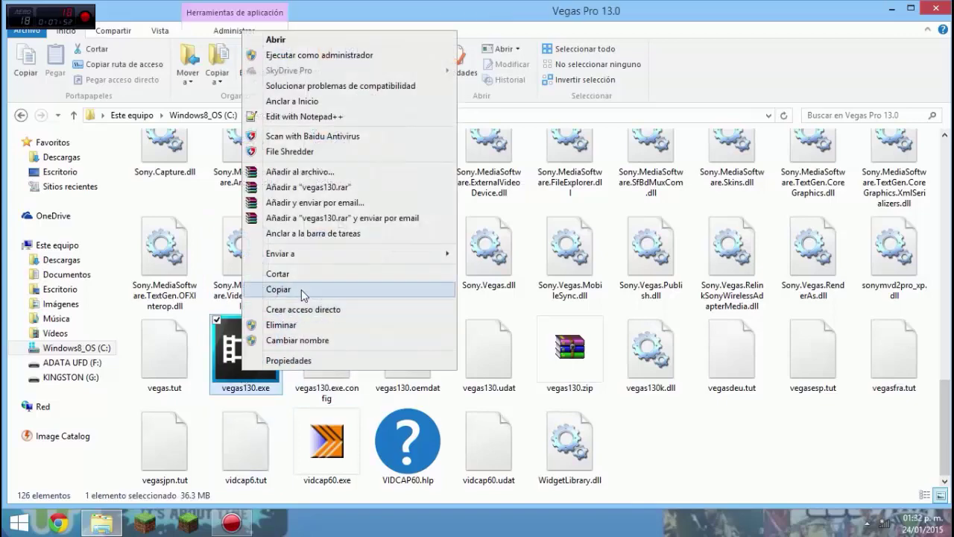
pyautogui.moveTo(309, 254)
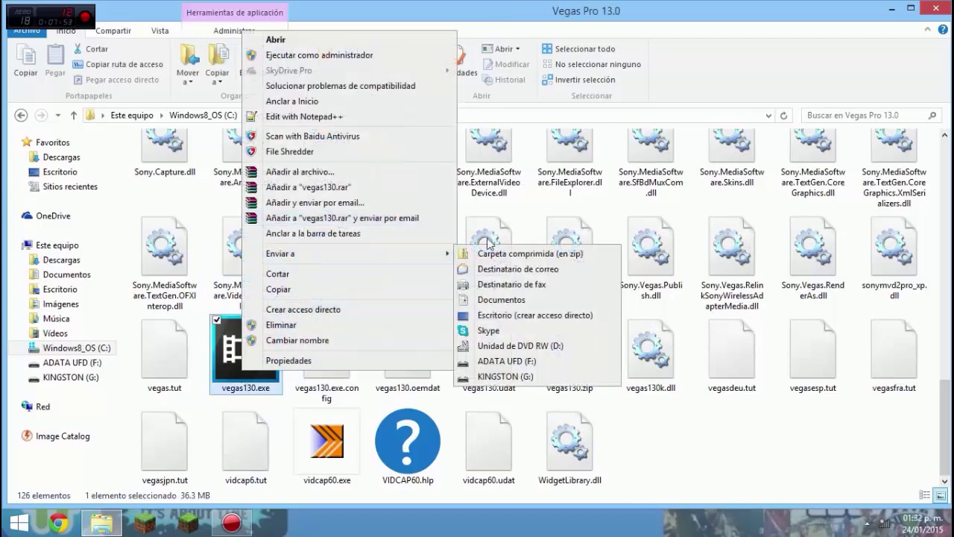
pyautogui.click(907, 6)
# - Minimize the folder and launch Vegas Pro via Abrir on the Sony vegas desktop shortcut
pyautogui.click(891, 9)
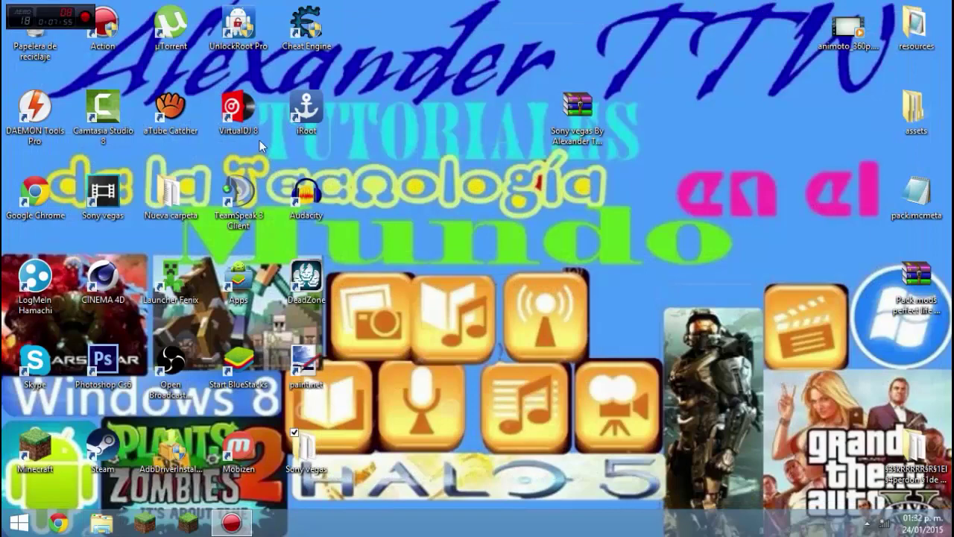
pyautogui.rightClick(117, 218)
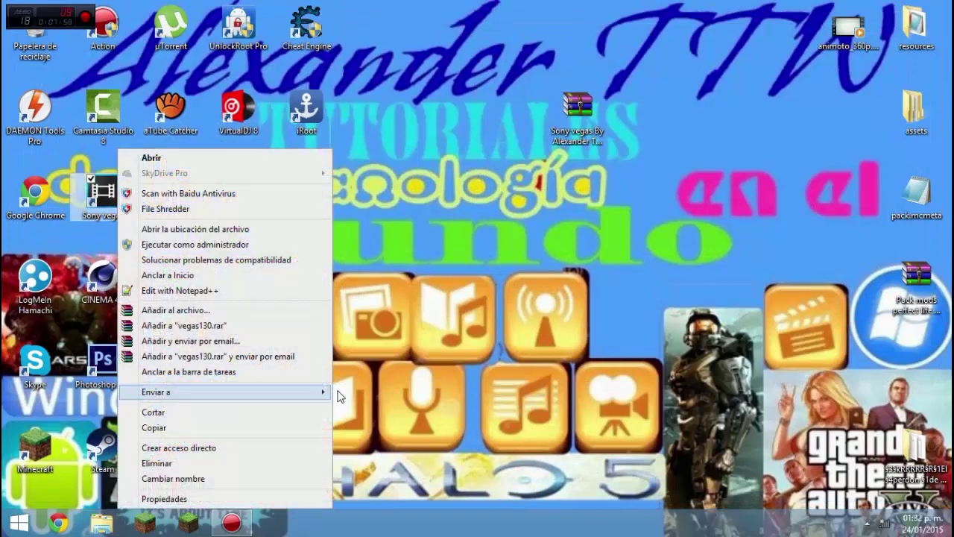
pyautogui.click(437, 213)
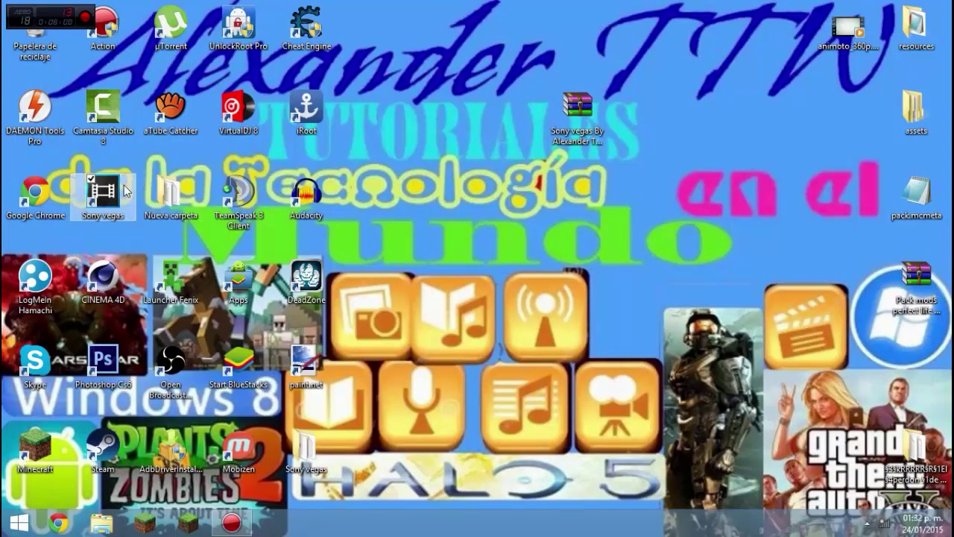
pyautogui.rightClick(123, 185)
pyautogui.click(152, 158)
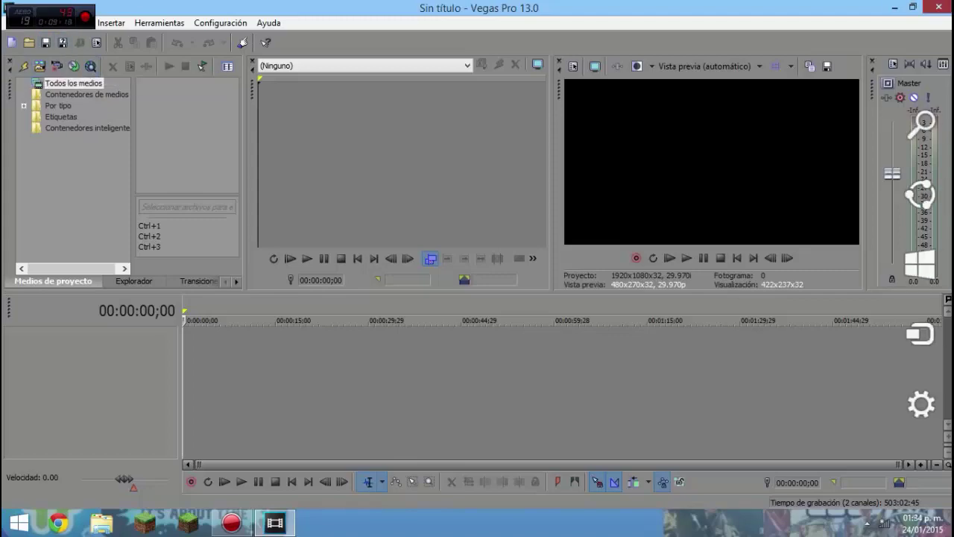
# - Exit Vegas Pro 13.0 so the desktop with the Sony Vegas shortcut is shown
pyautogui.click(935, 6)
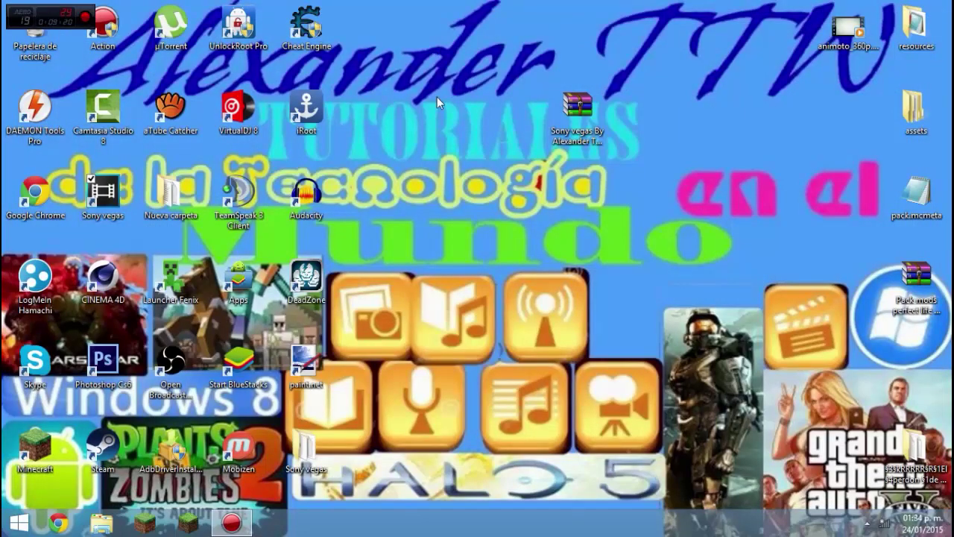